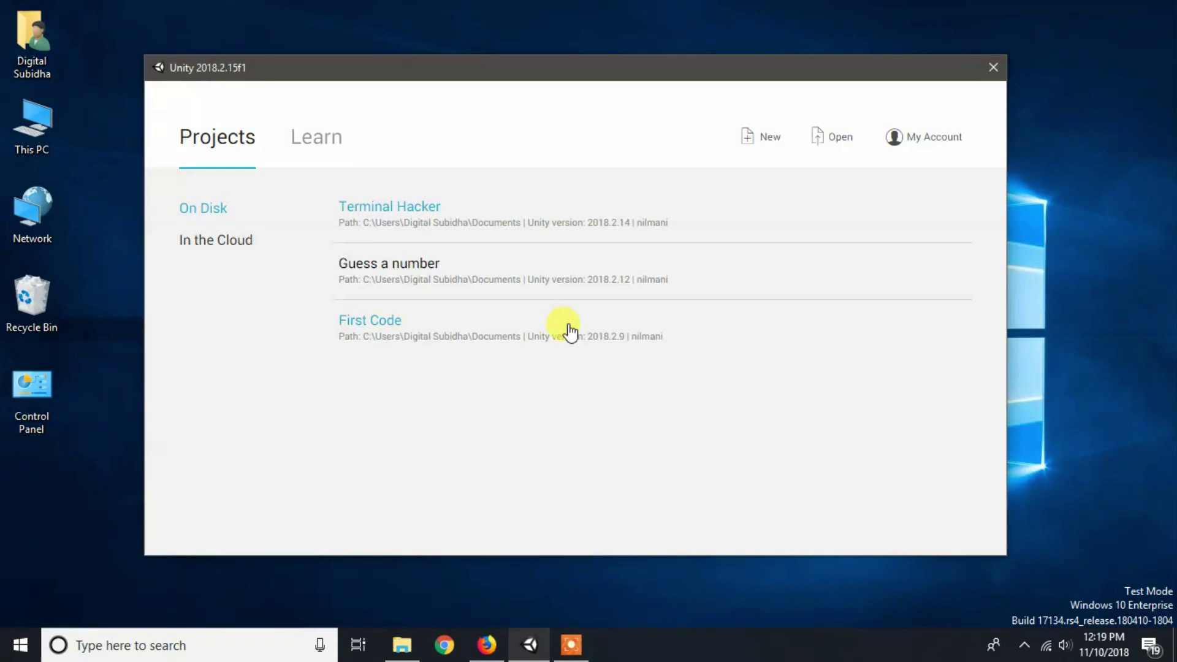
Step: Start a new project with the 3D template, name it 'Cube Race', and create it
click(754, 144)
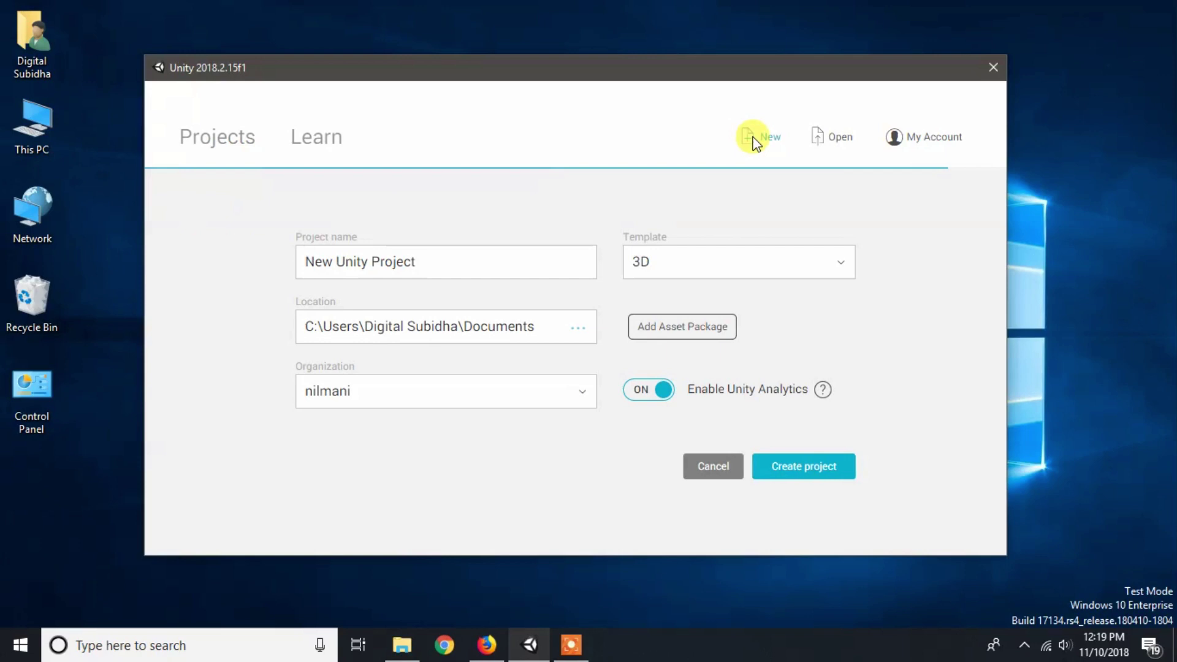
drag(494, 266, 305, 256)
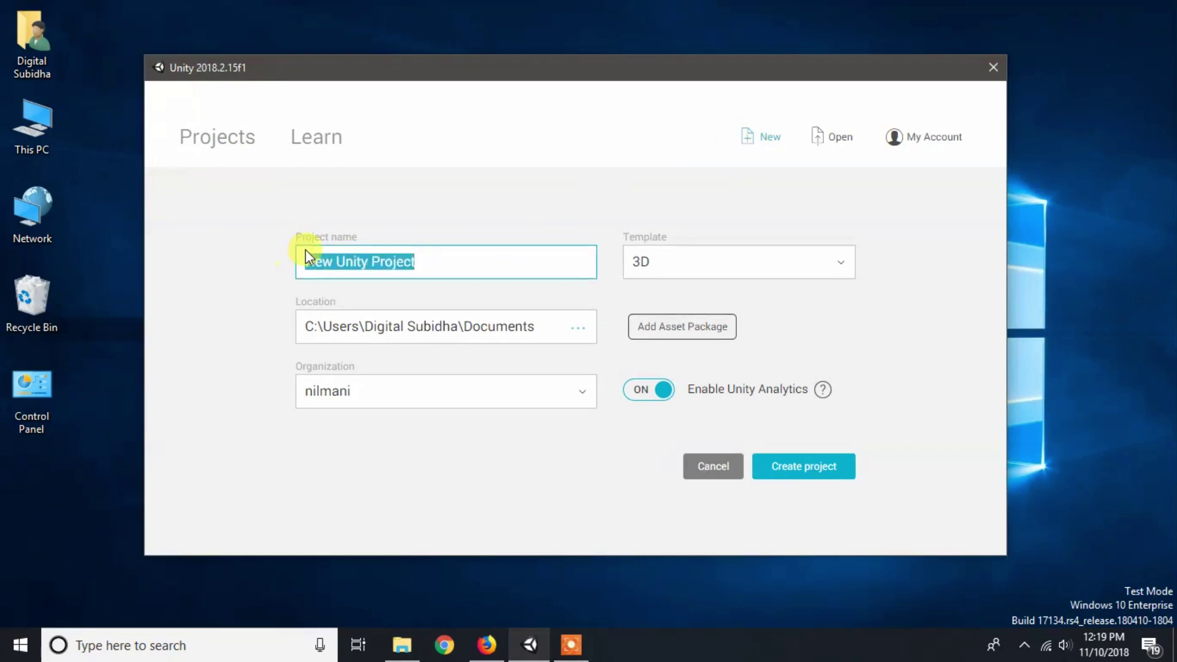
text(Cu)
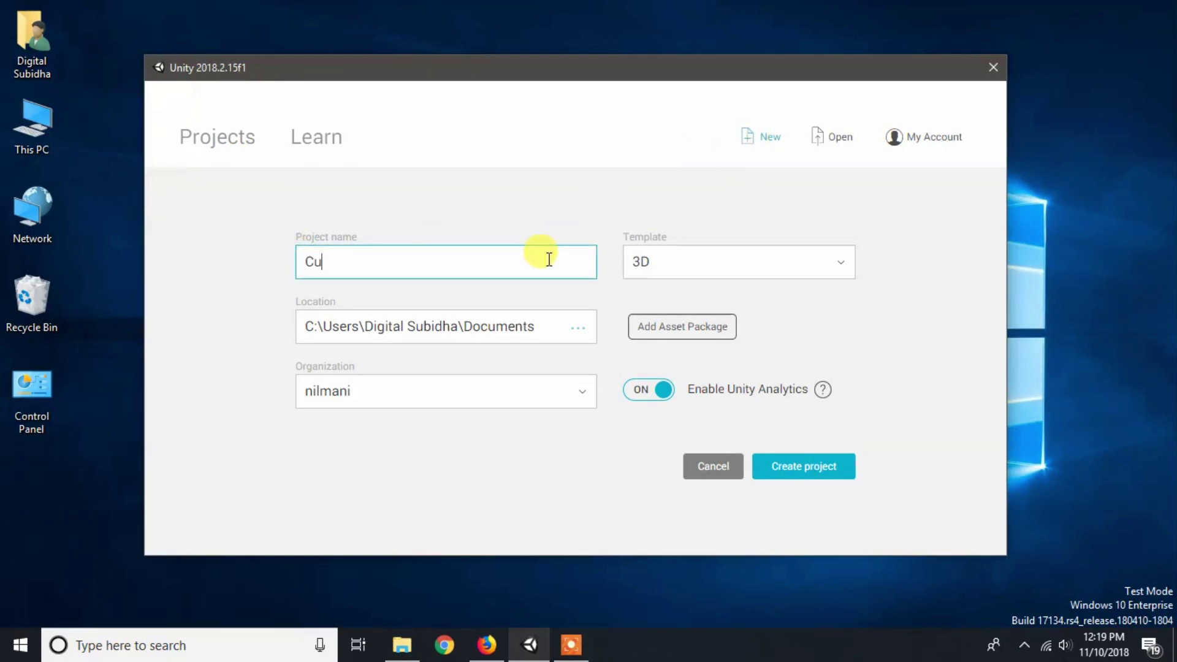
text(be Race)
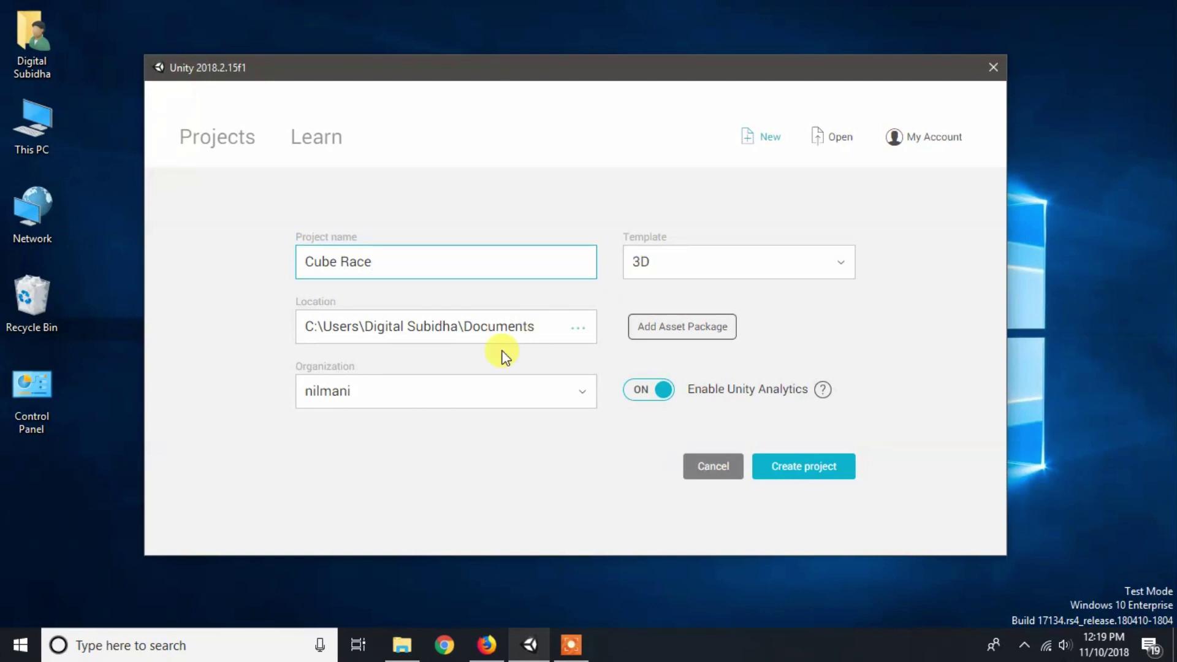
click(801, 473)
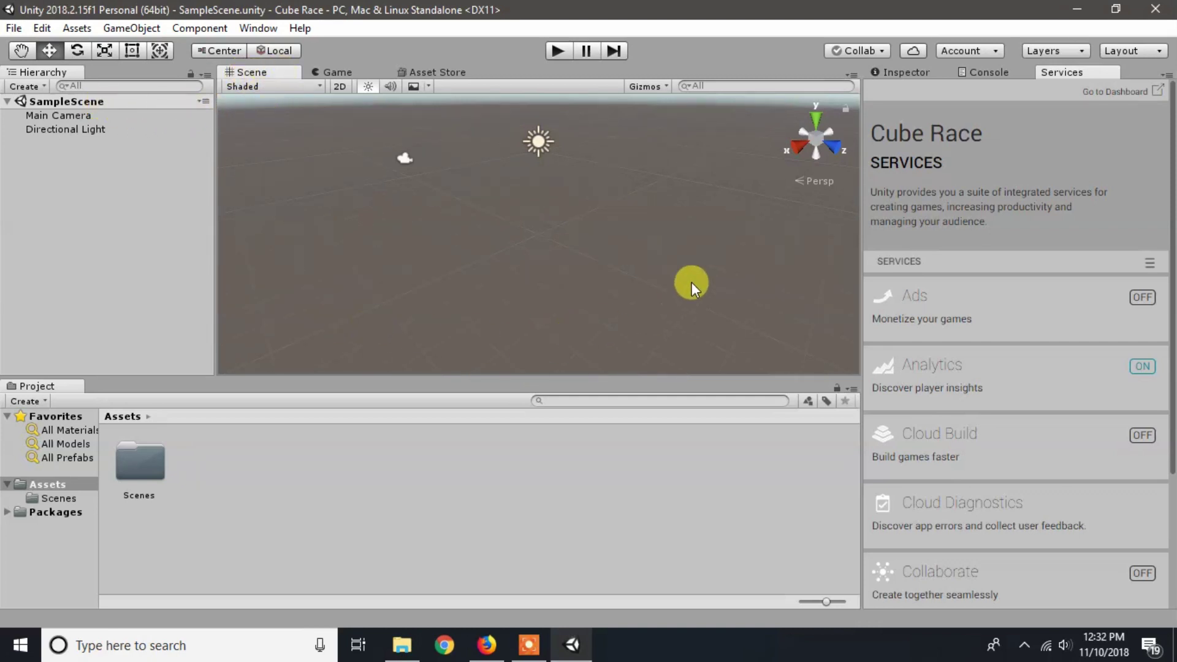
Step: Inspect the default Main Camera and Directional Light in SampleScene, then deselect them
click(532, 142)
click(403, 156)
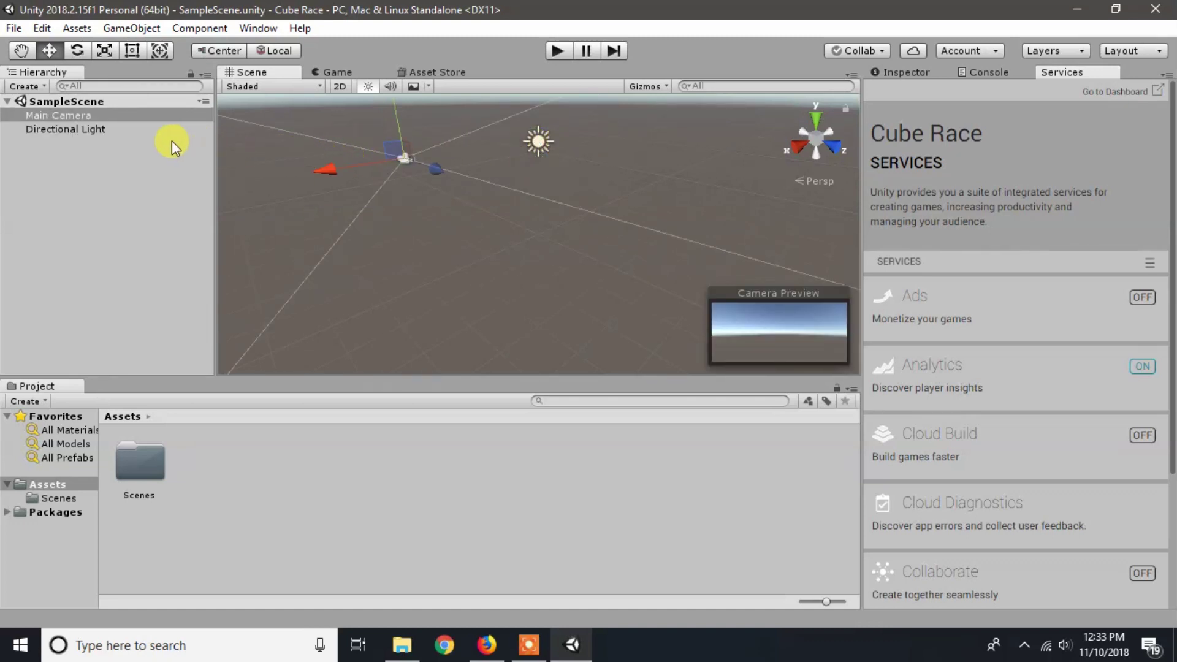
click(65, 128)
click(74, 116)
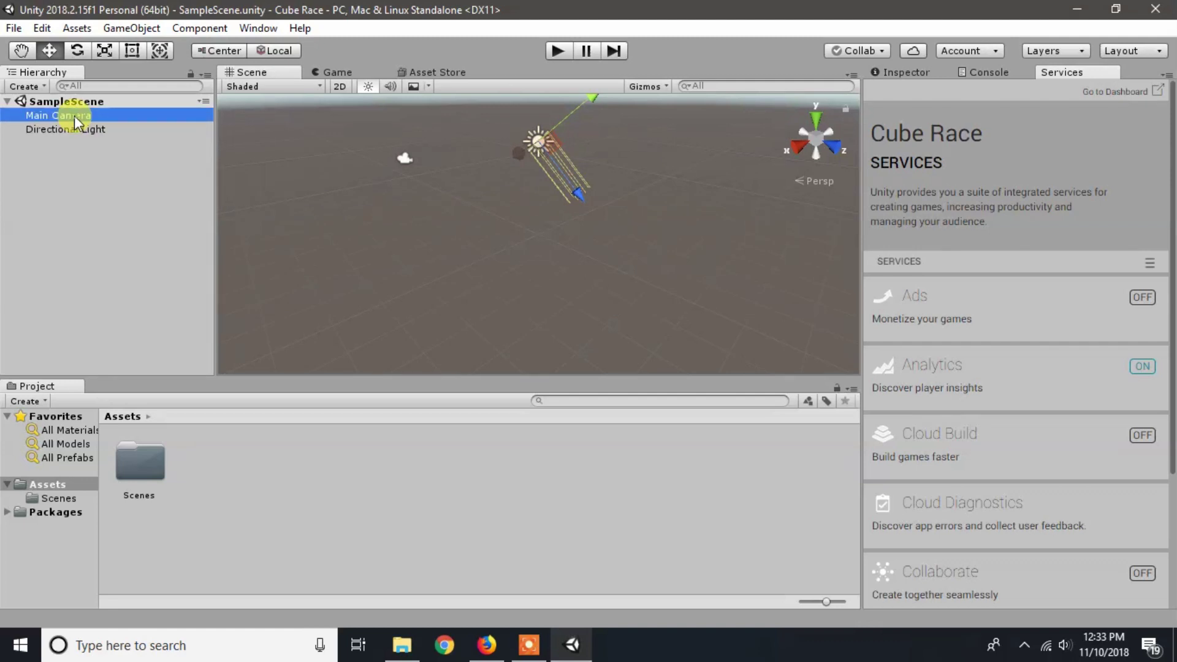
click(76, 127)
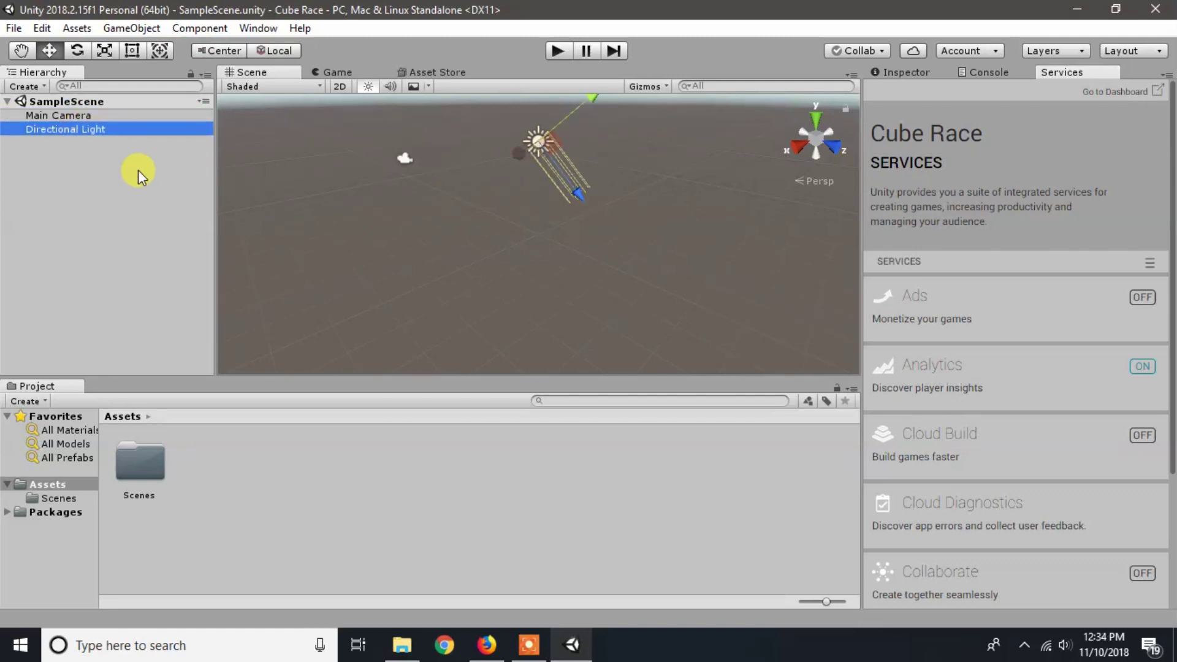
click(319, 241)
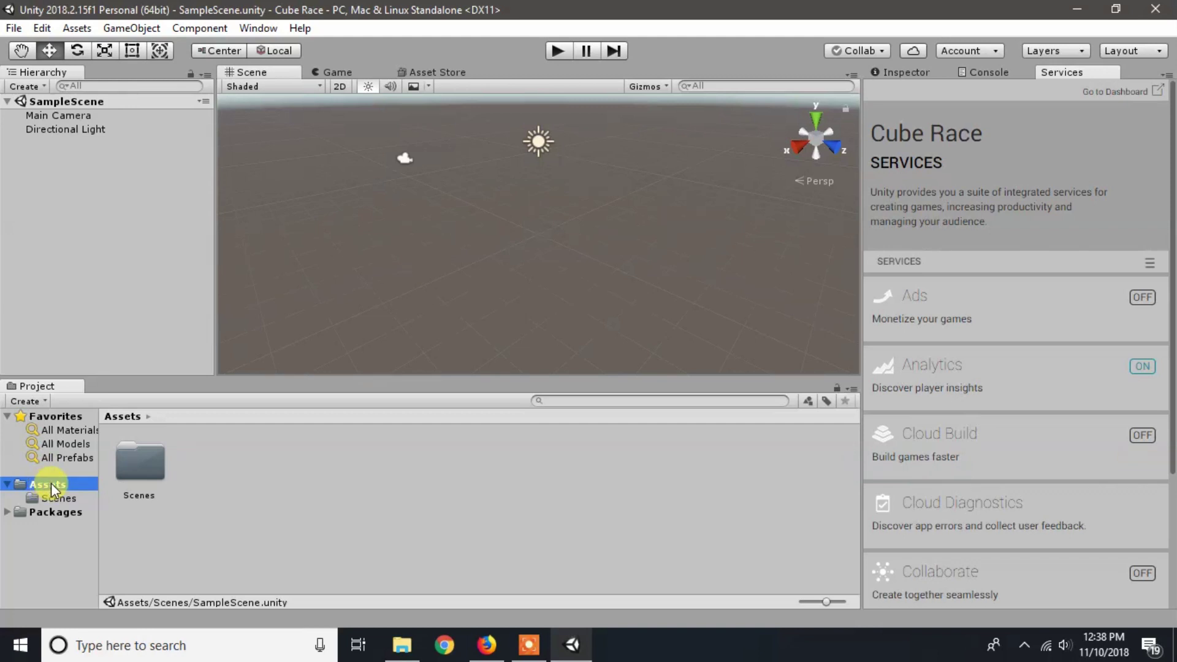
Step: Rename the SampleScene asset in Assets > Scenes to 'Game'
click(142, 461)
double_click(142, 470)
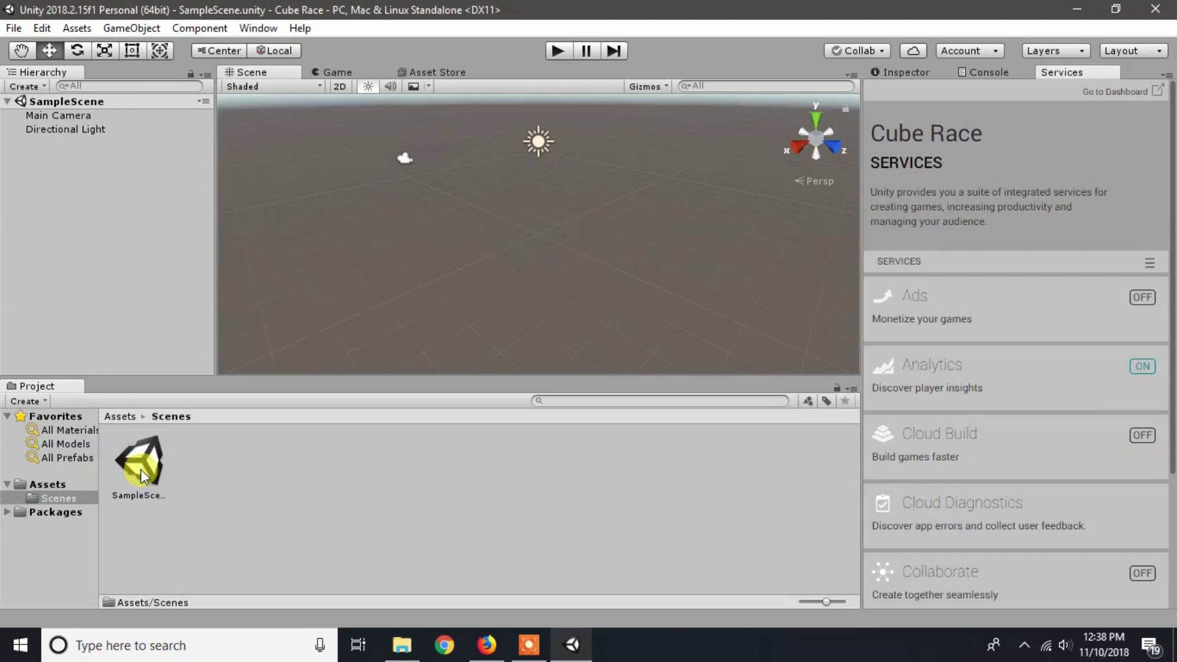
click(149, 464)
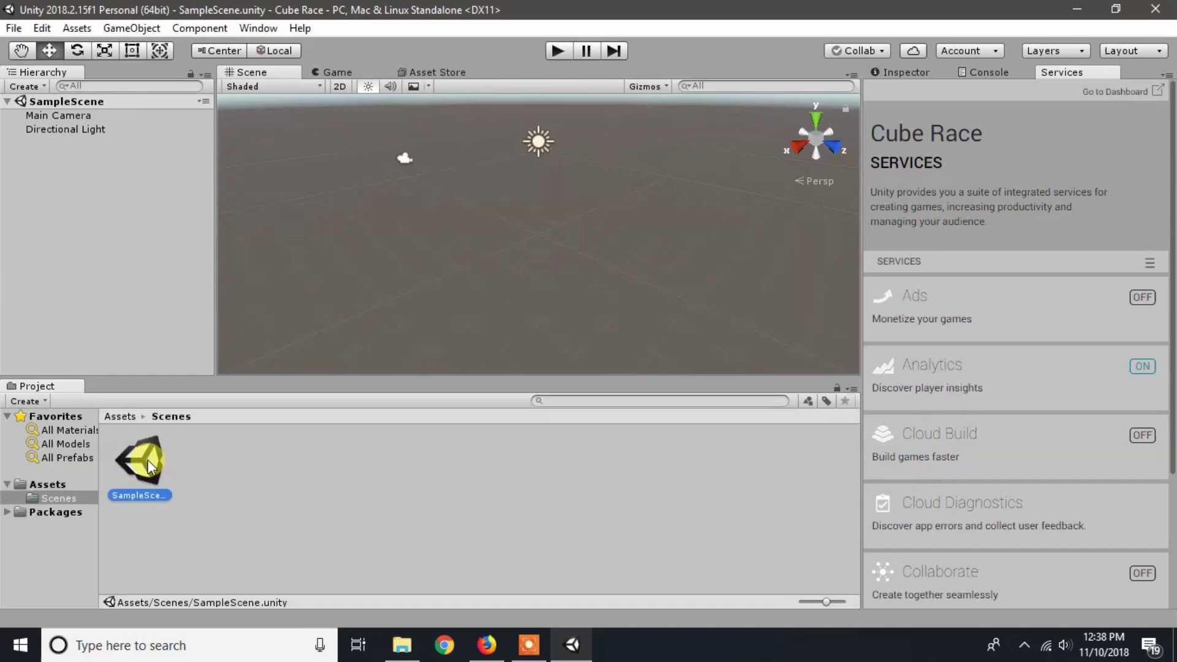
right_click(151, 459)
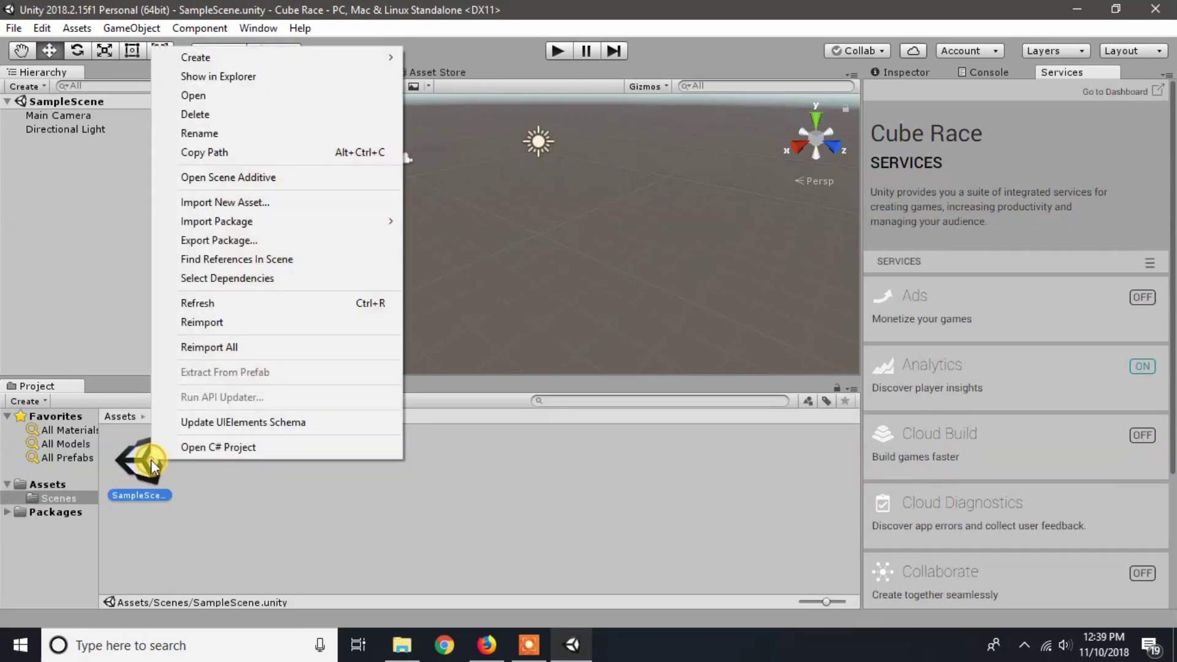
click(208, 133)
text(Game)
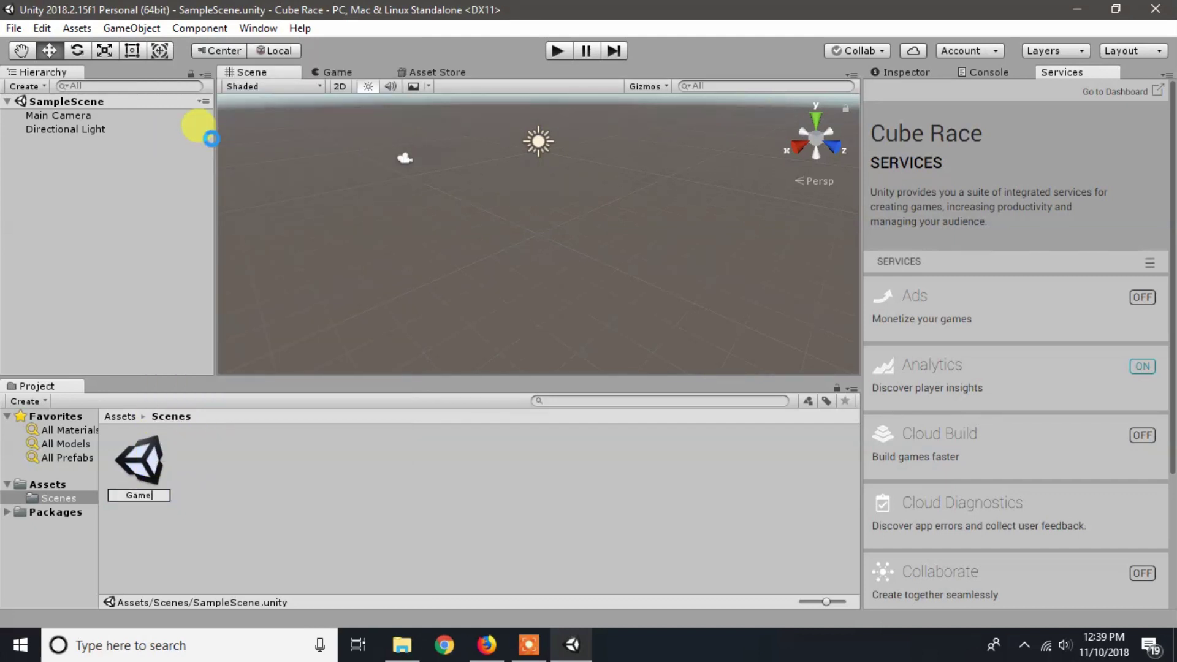
key(Return)
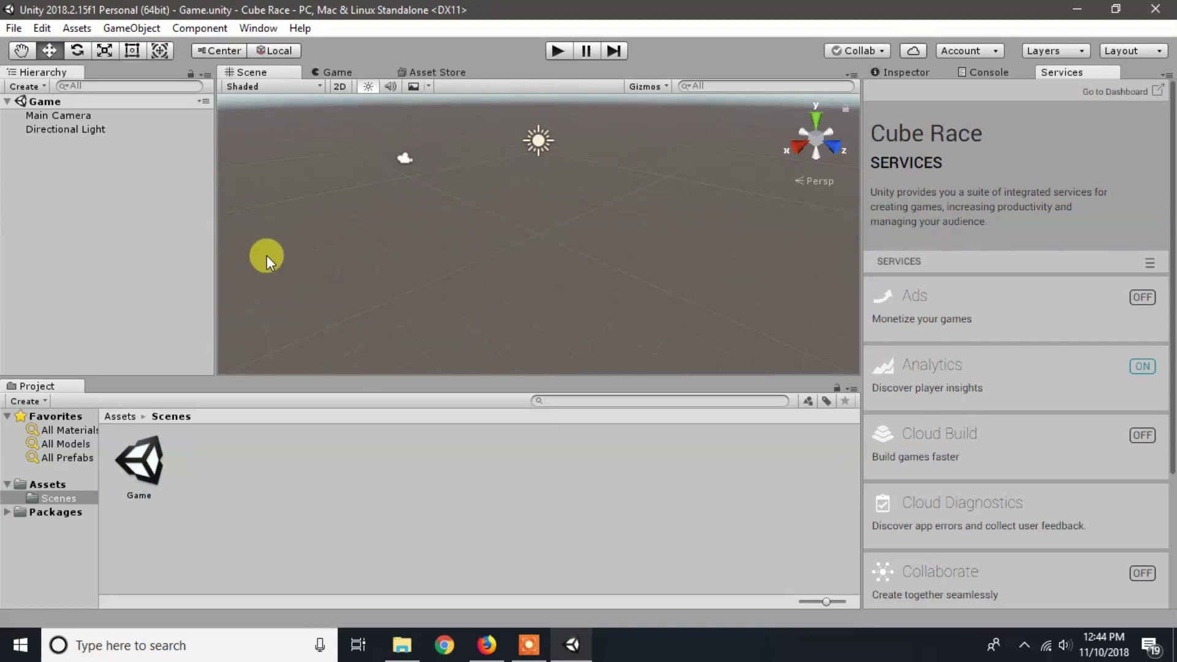
Step: Add a Cube from GameObject > 3D Object and show its Inspector
right_click(132, 198)
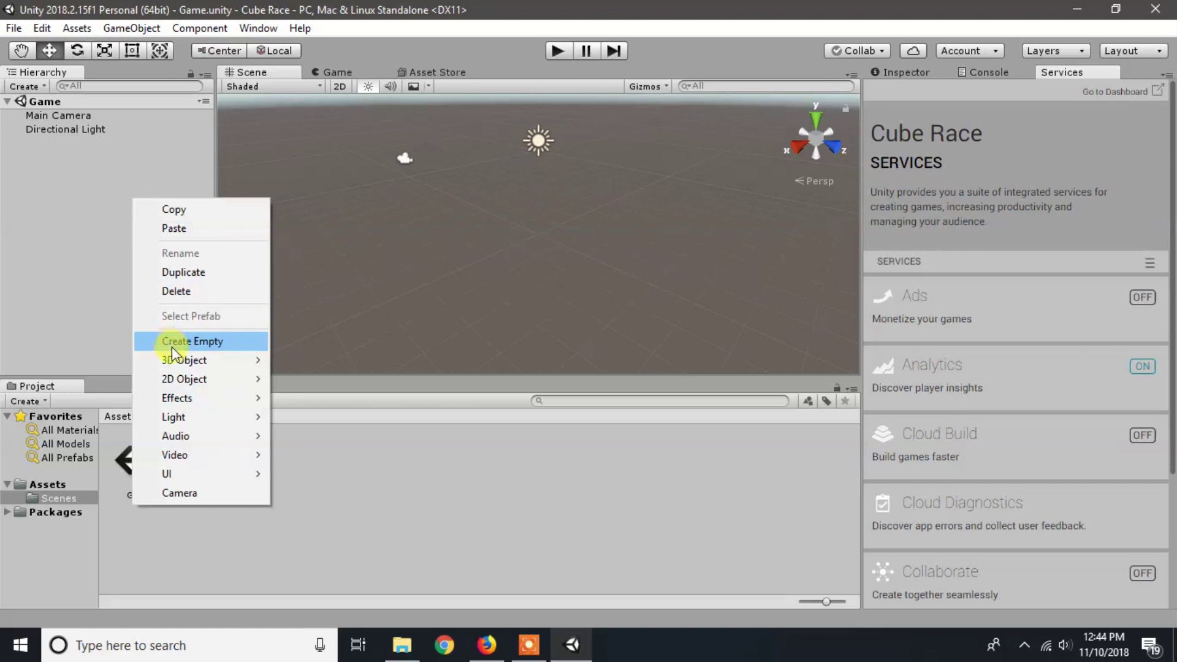
mouse_move(177, 360)
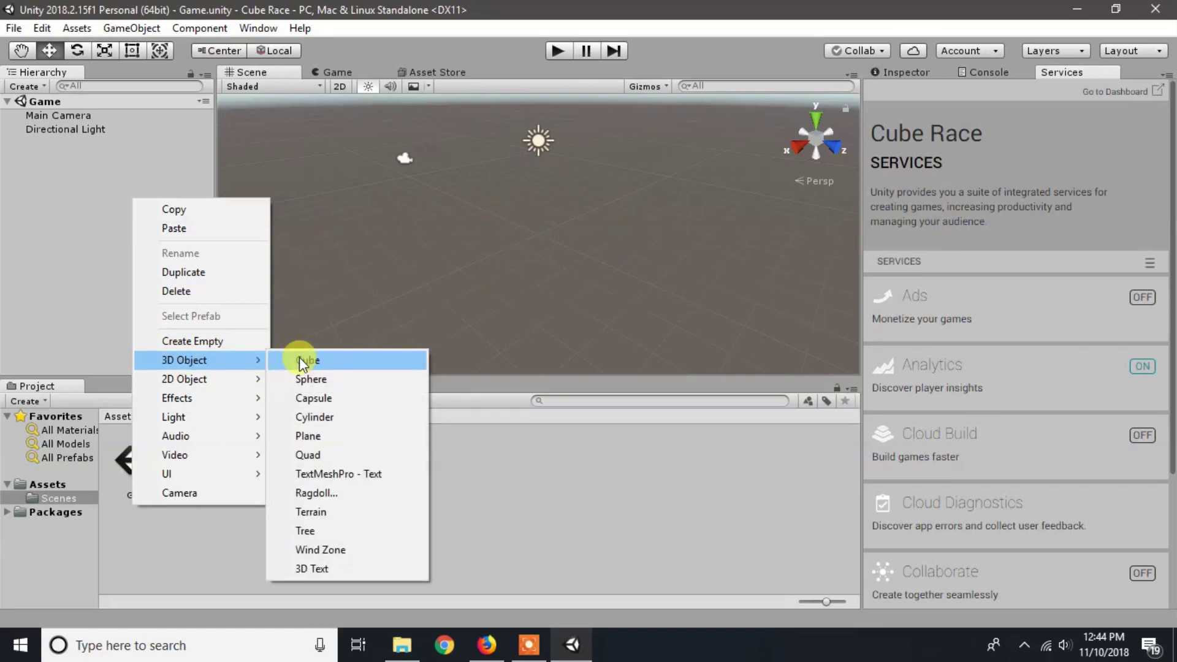
click(156, 32)
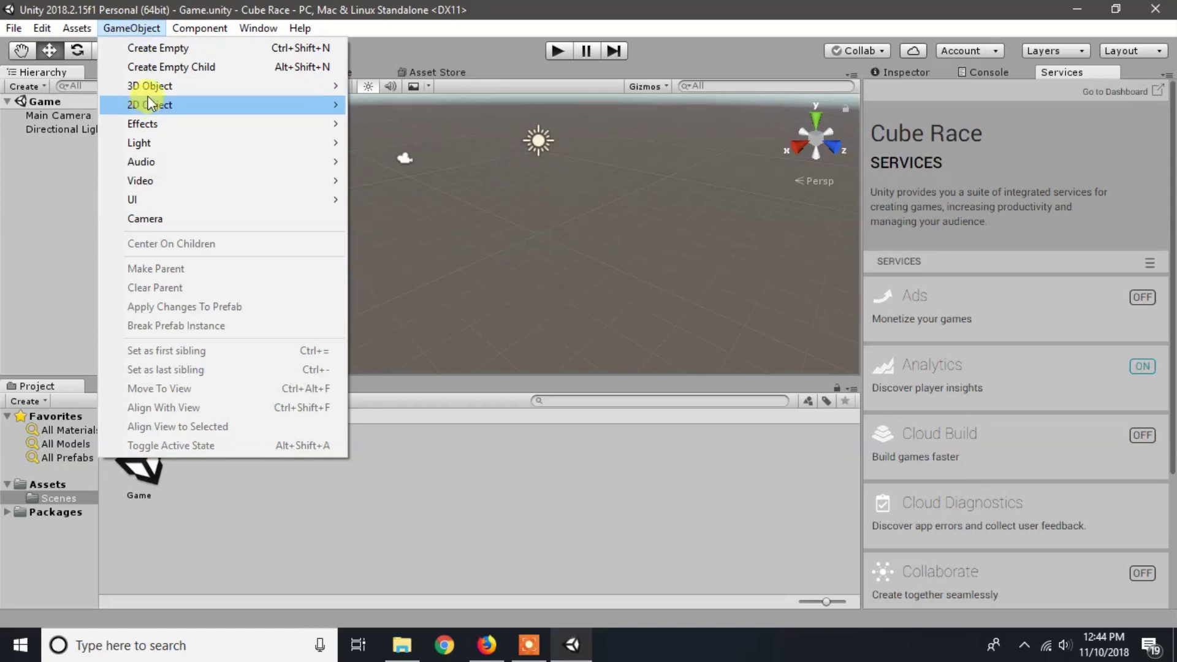
mouse_move(154, 87)
click(378, 87)
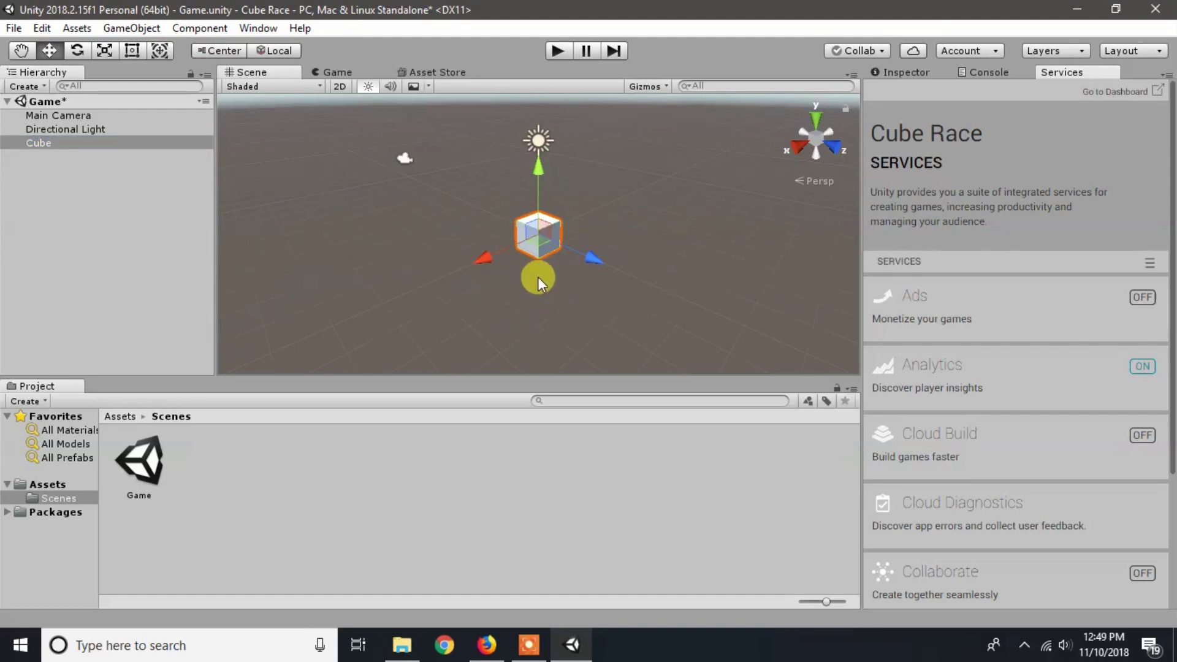
click(899, 74)
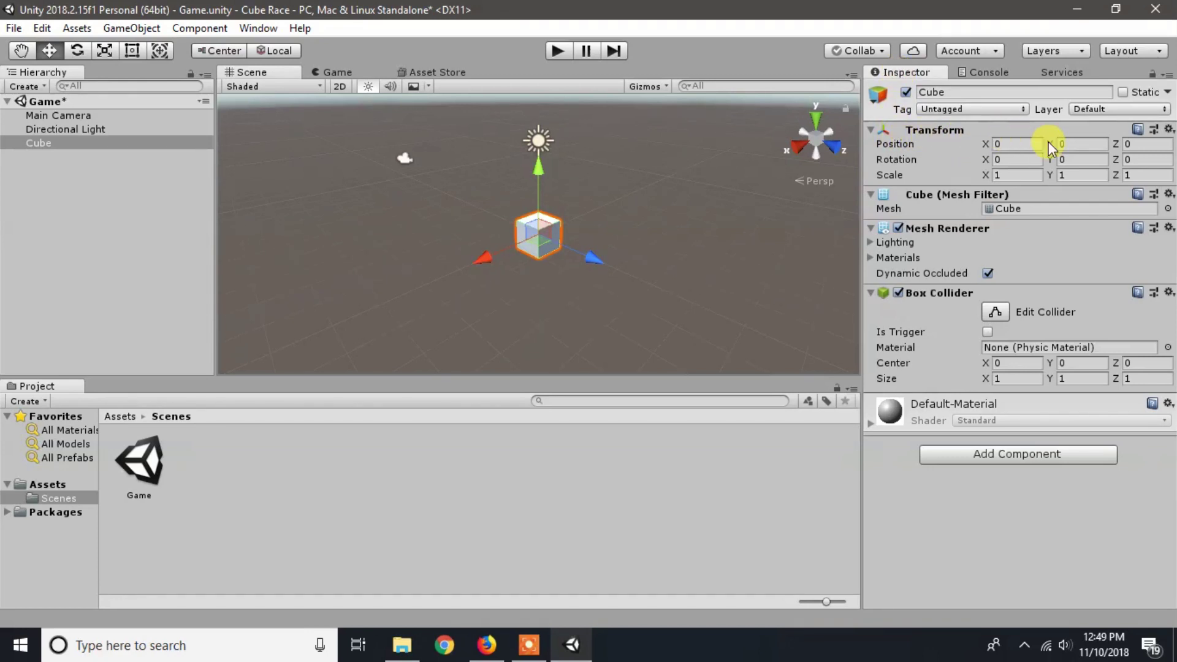
Step: Reset the Cube's Transform to position 0, 0, 0, rotation 0 and scale 1
click(1001, 146)
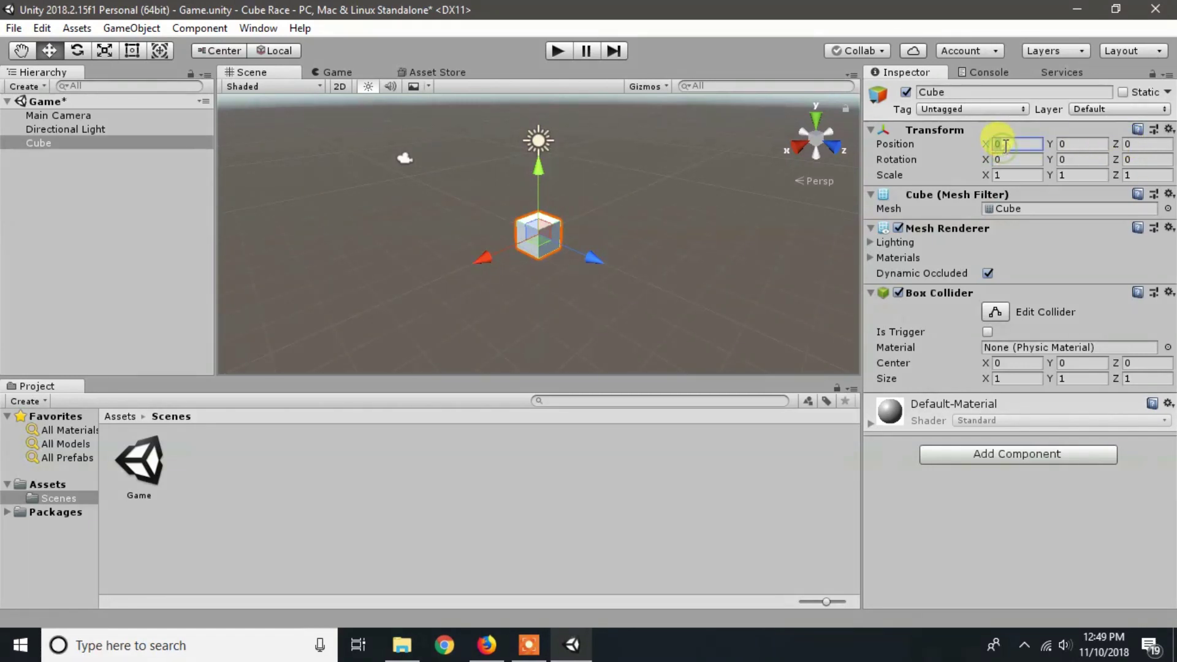
click(1067, 144)
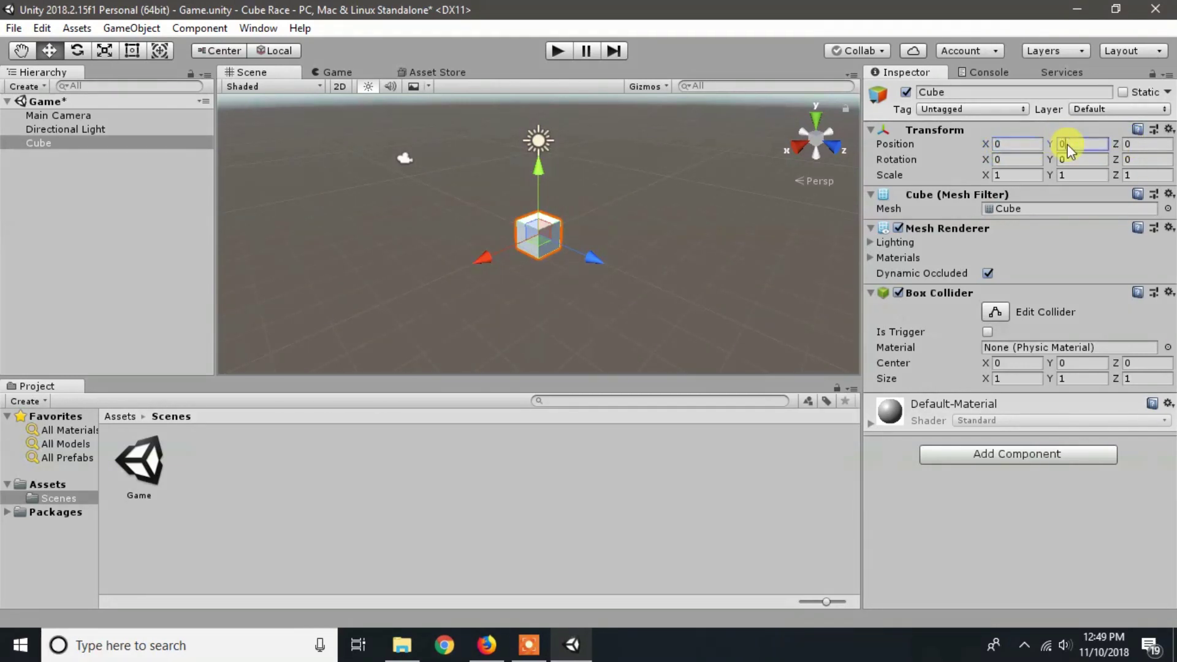
click(1133, 145)
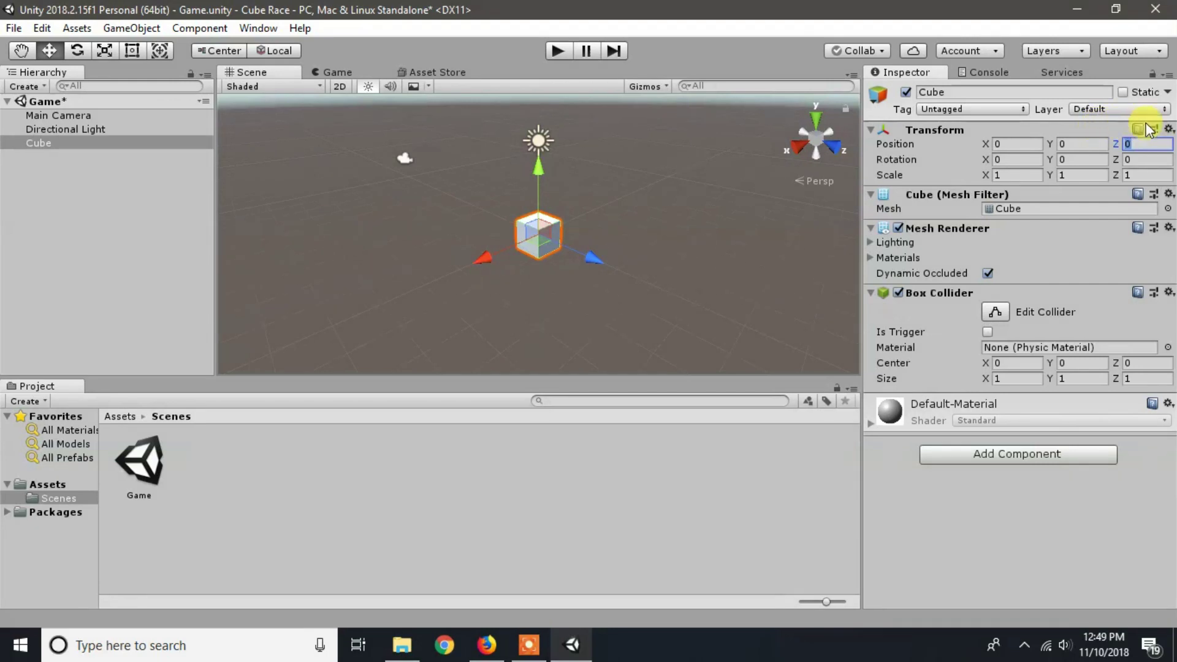
click(1169, 129)
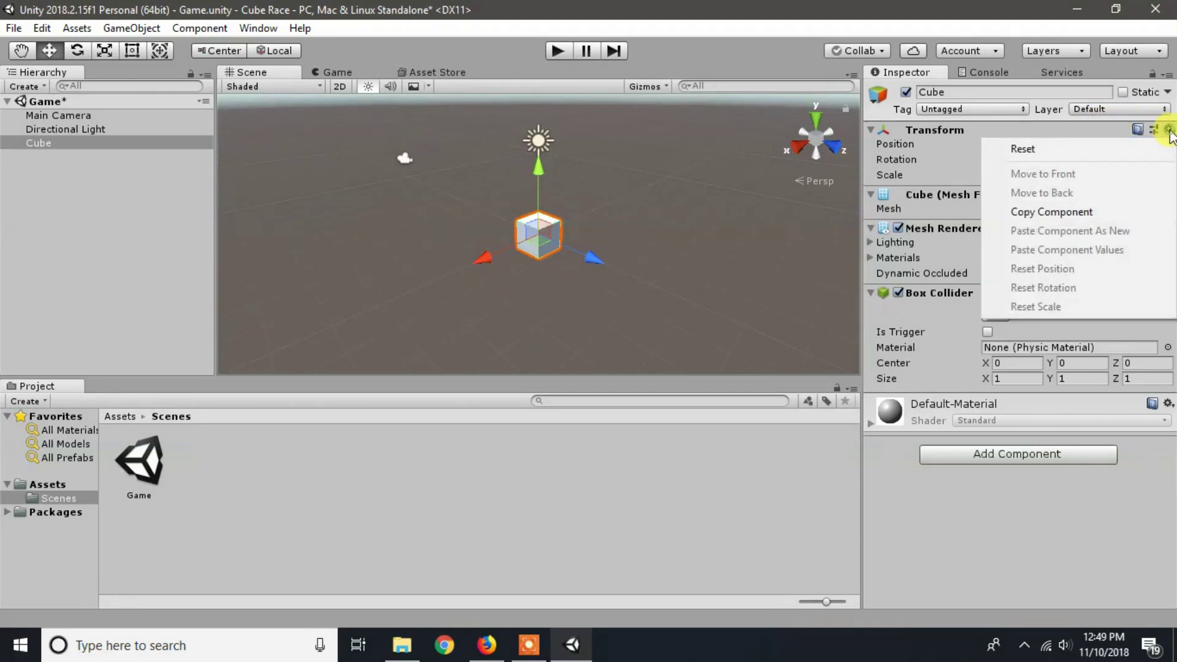
click(1030, 149)
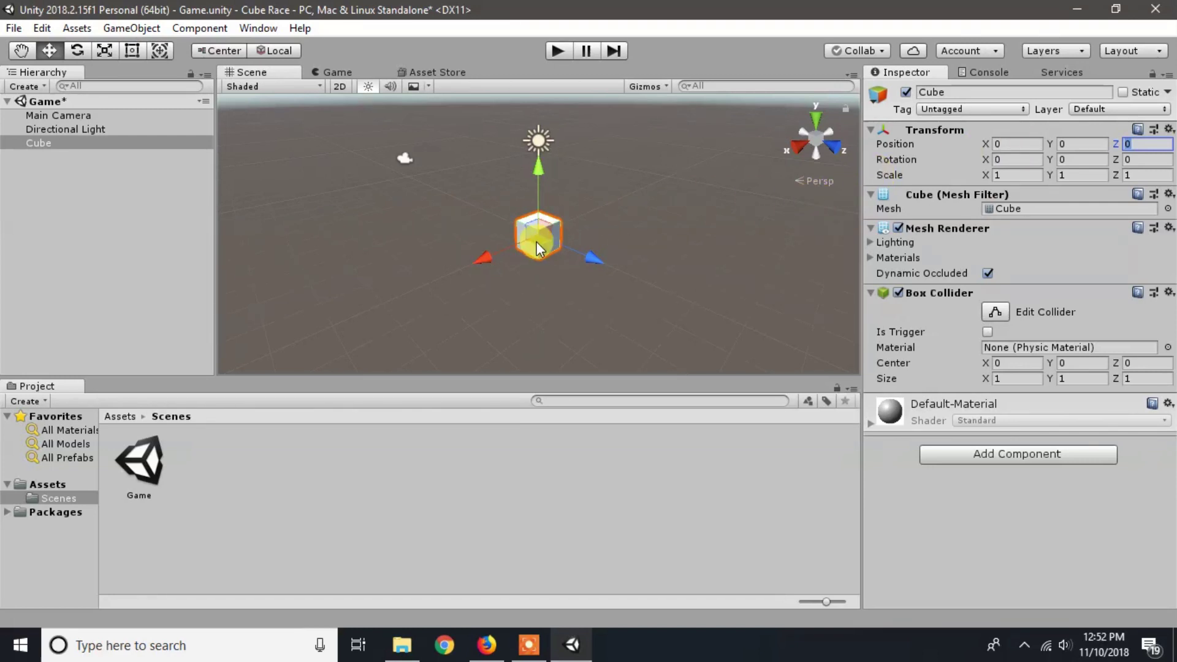
click(535, 250)
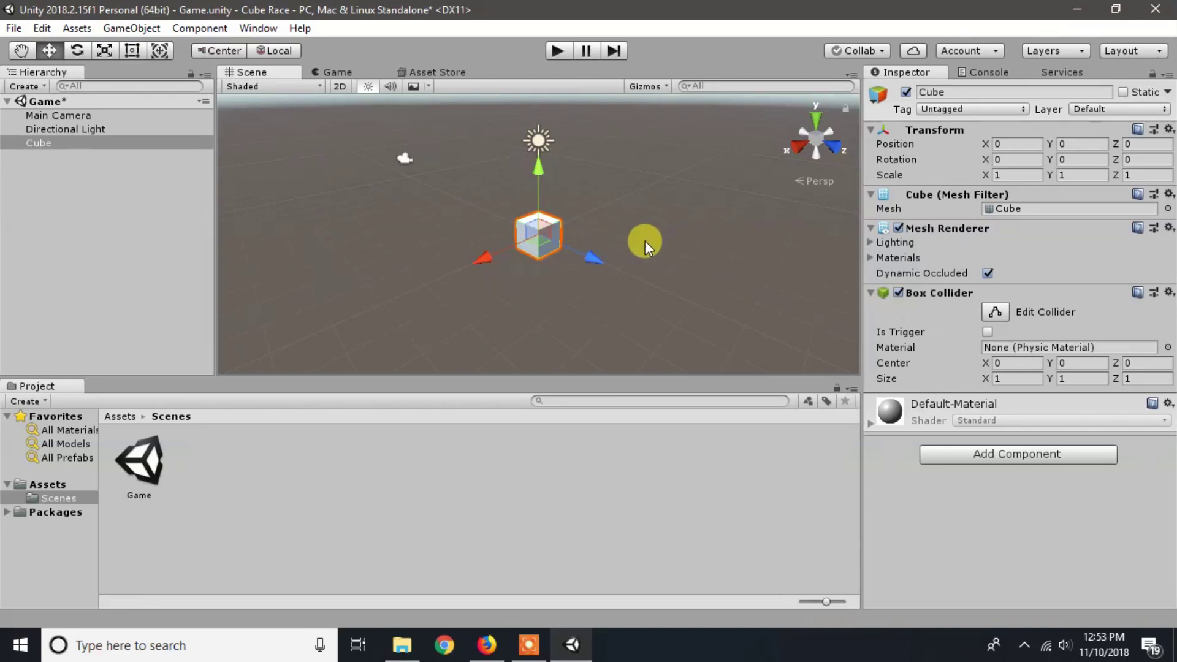
Step: Zoom and pan the Scene view to recentre the cube, then orbit until the horizon shows
scroll(645, 240, up, 3)
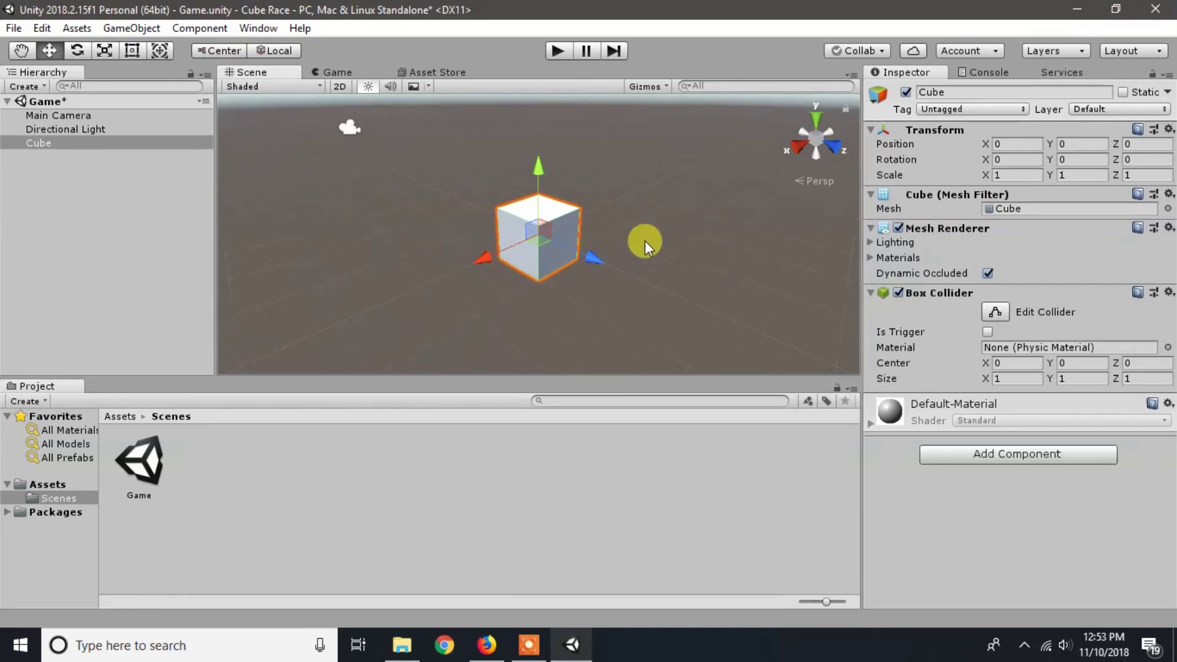
scroll(645, 241, down, 5)
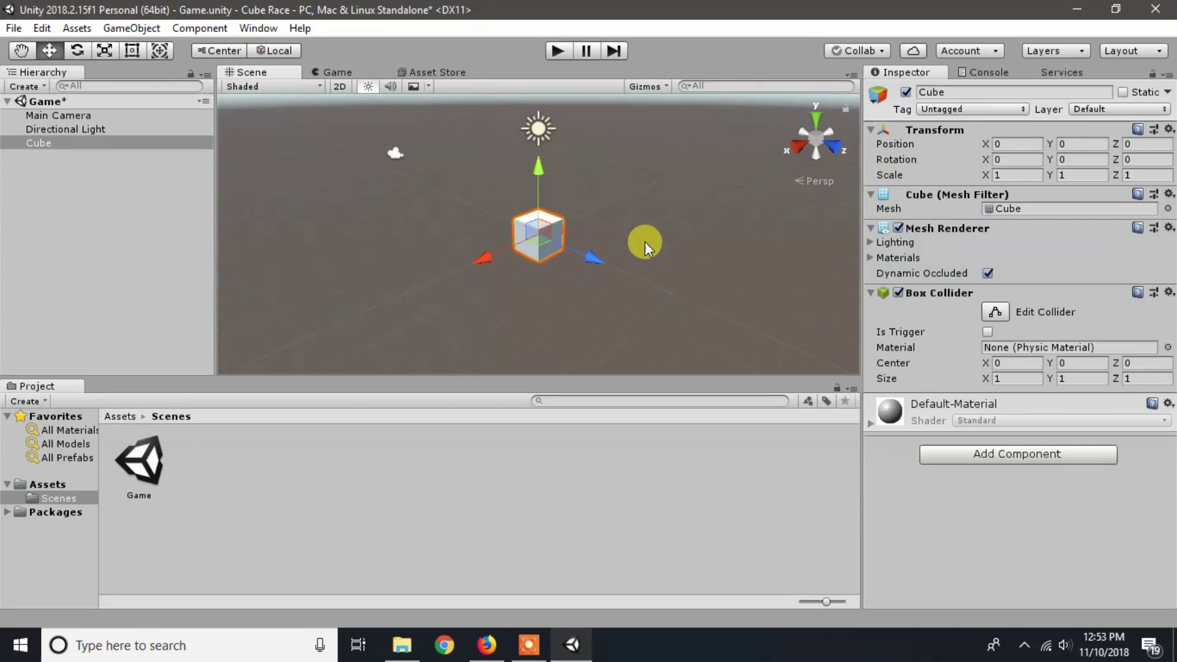
scroll(645, 241, down, 1)
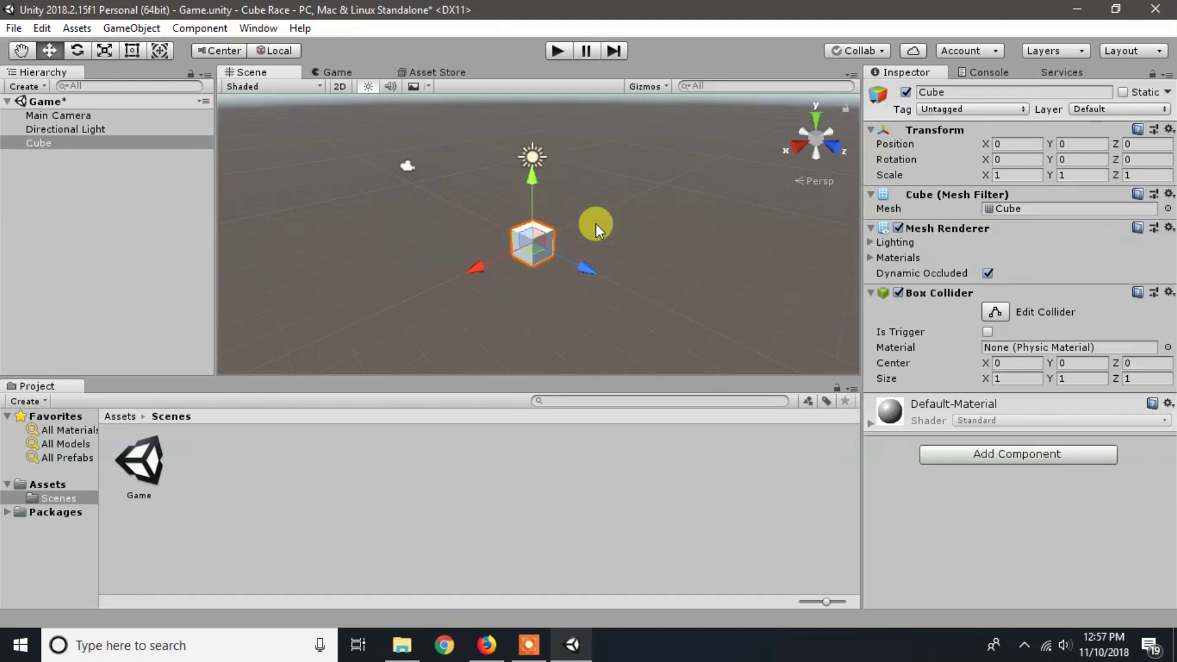
mouse_move(596, 223)
middle_down()
mouse_move(654, 208)
mouse_move(576, 177)
mouse_move(536, 203)
mouse_move(636, 276)
mouse_move(671, 249)
mouse_move(663, 211)
mouse_move(610, 174)
mouse_move(584, 185)
mouse_move(589, 236)
mouse_move(606, 238)
middle_up()
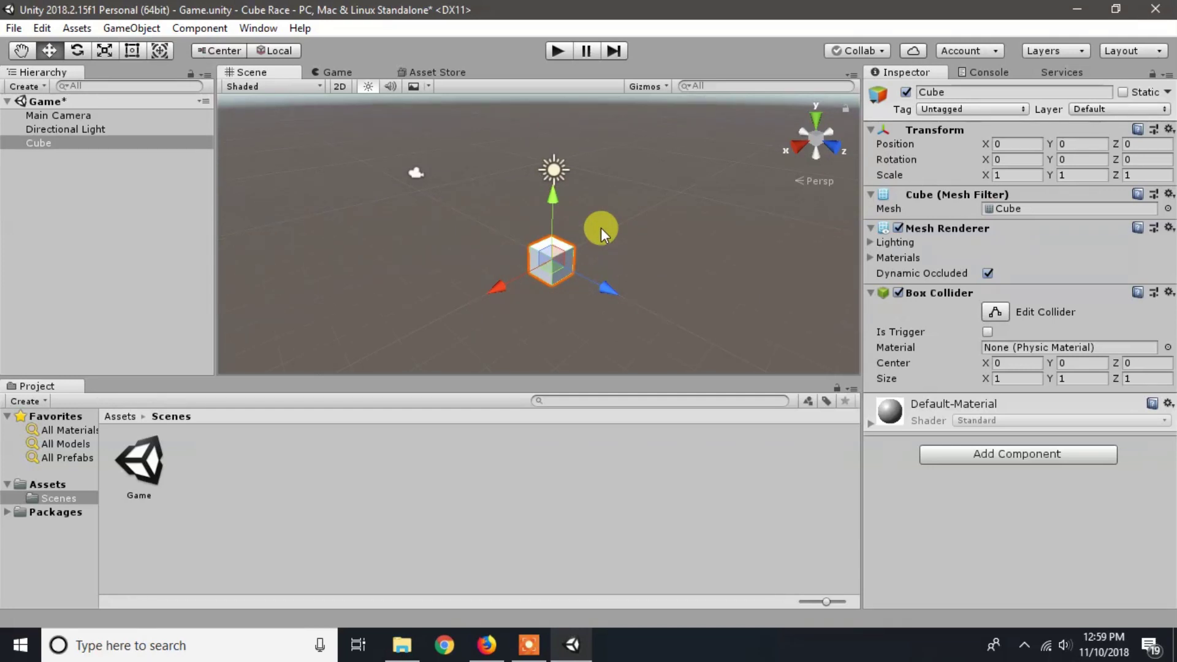
key(alt)
mouse_move(604, 230)
alt+mouse_down()
mouse_move(410, 241)
mouse_move(591, 210)
mouse_move(761, 211)
mouse_move(554, 228)
mouse_move(567, 266)
mouse_move(580, 151)
mouse_move(585, 204)
mouse_move(563, 228)
mouse_move(453, 234)
mouse_move(573, 242)
mouse_move(592, 239)
mouse_move(593, 219)
alt+mouse_up()
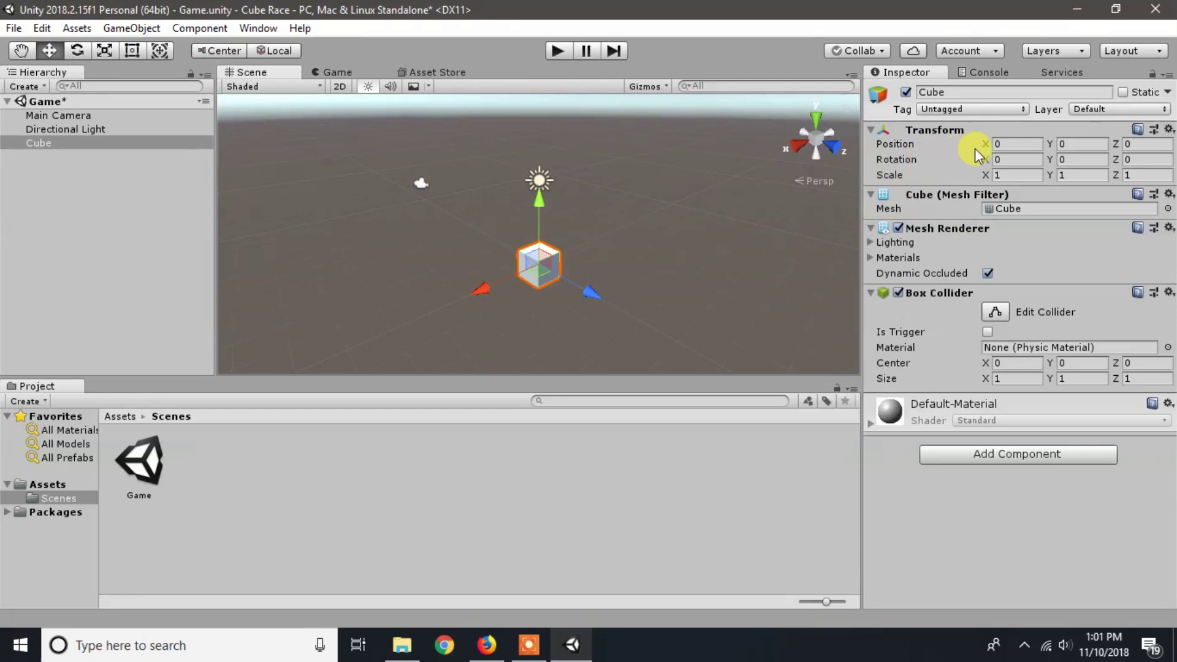
mouse_move(981, 145)
mouse_down()
mouse_move(1025, 149)
mouse_move(933, 152)
mouse_move(969, 148)
mouse_up()
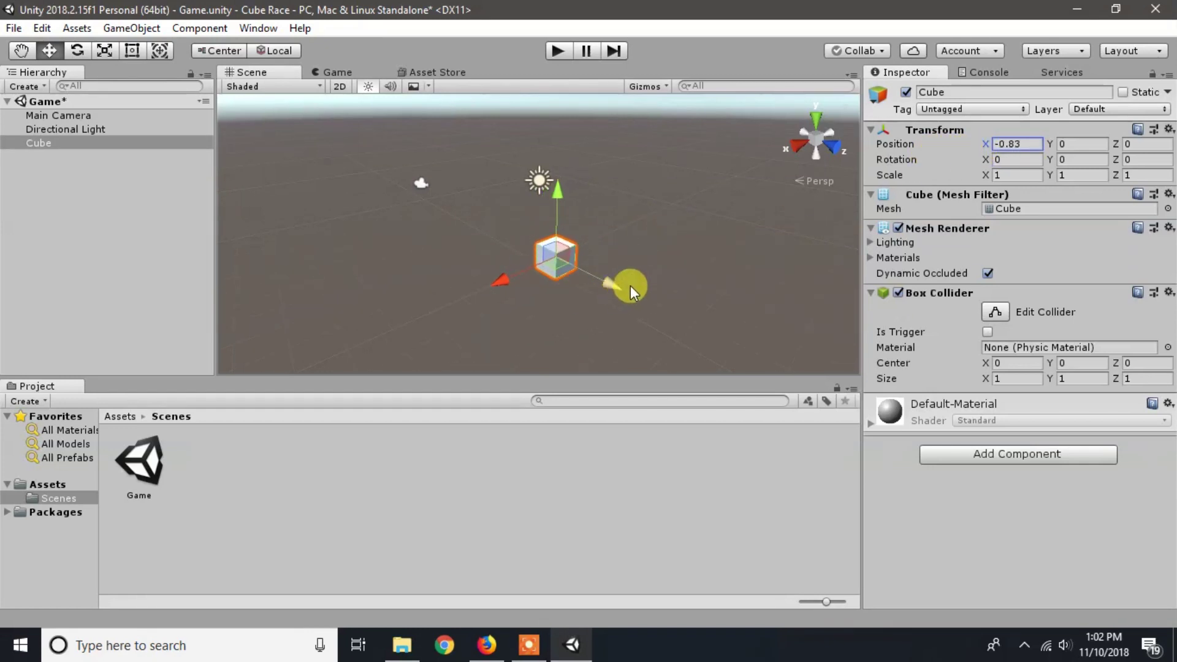
drag(499, 283, 649, 279)
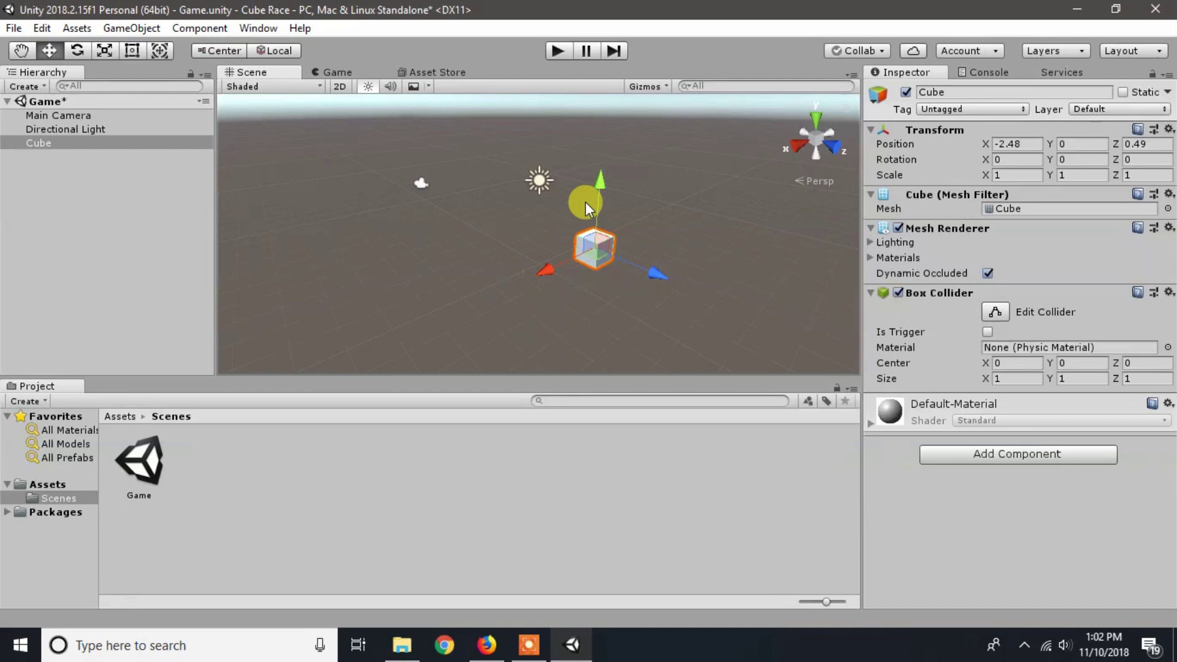
drag(599, 173, 601, 145)
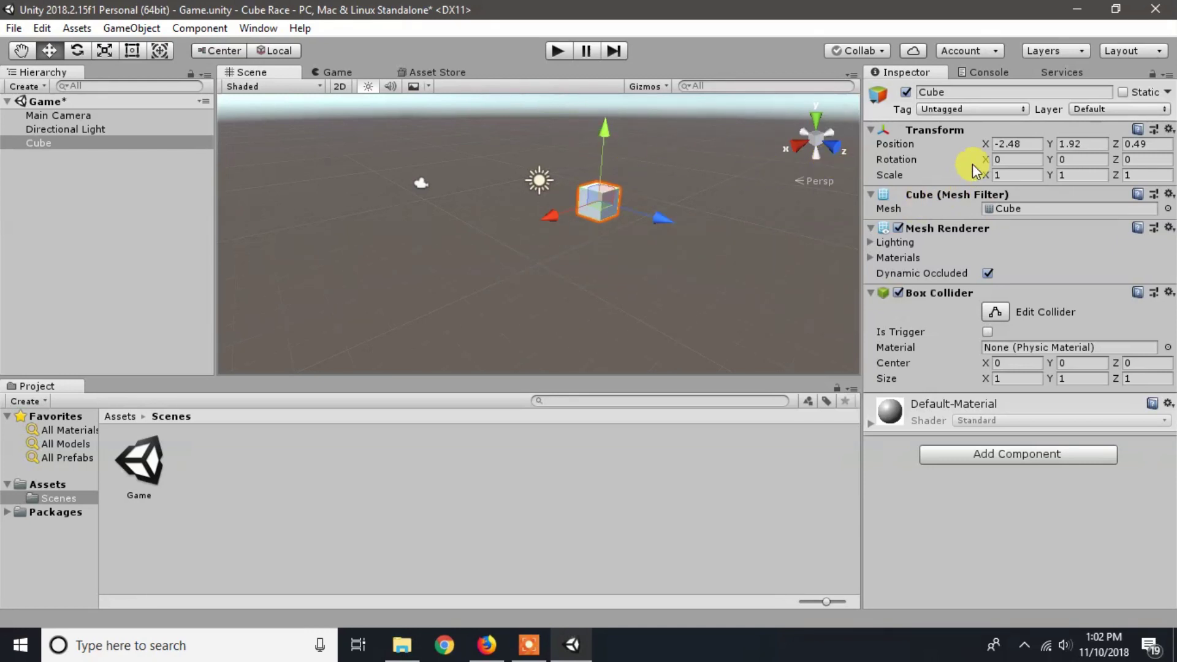
text(0)
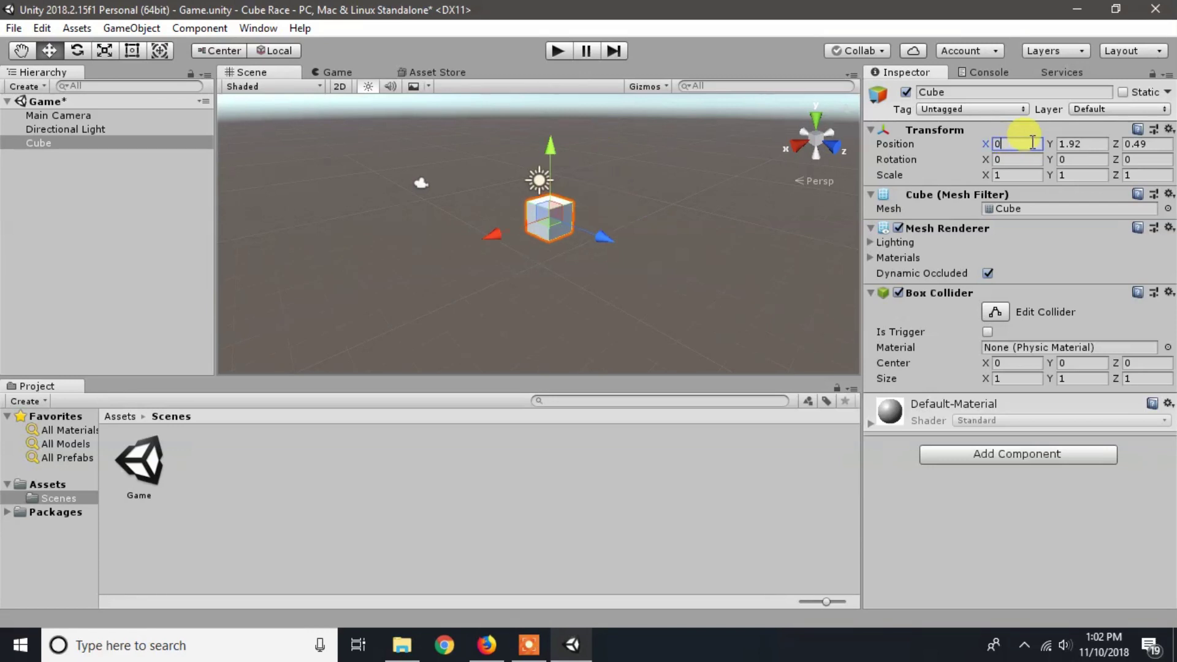
click(1077, 144)
text(0)
click(1131, 144)
text(0)
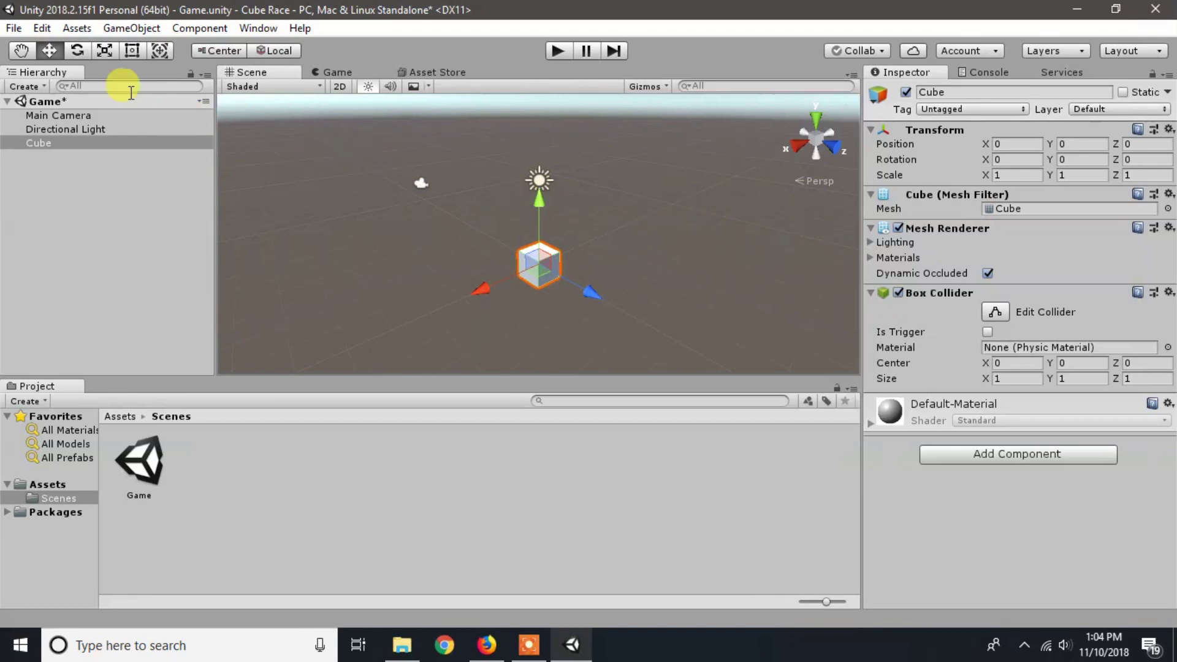
click(78, 51)
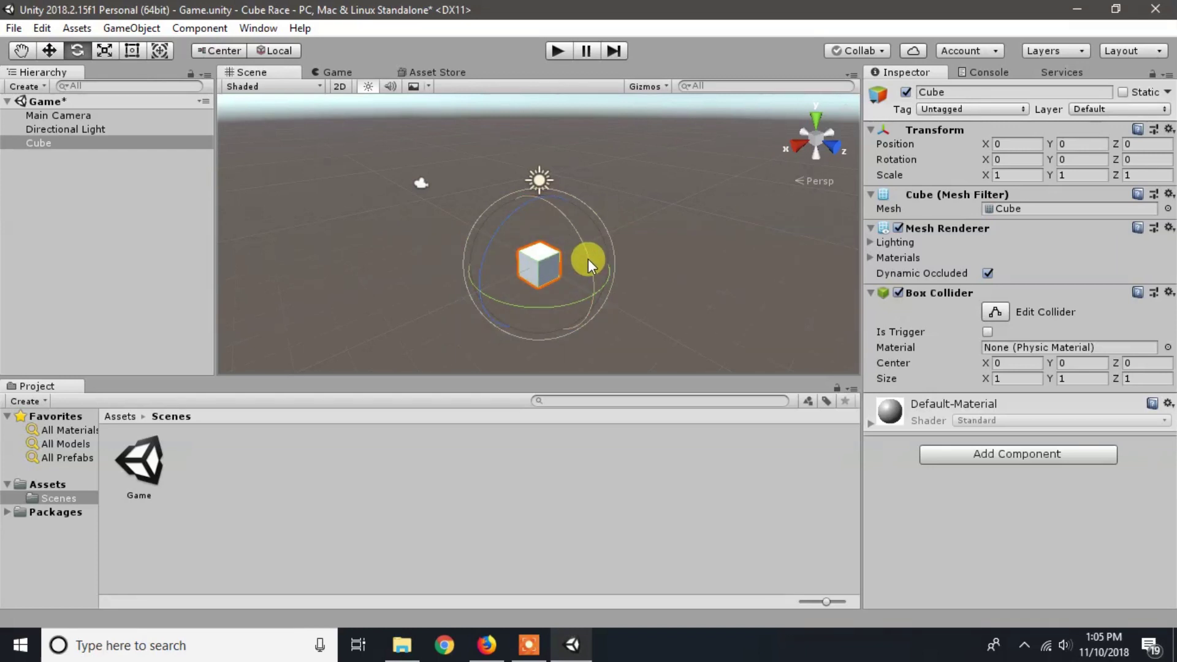
drag(587, 259, 573, 285)
drag(510, 307, 510, 238)
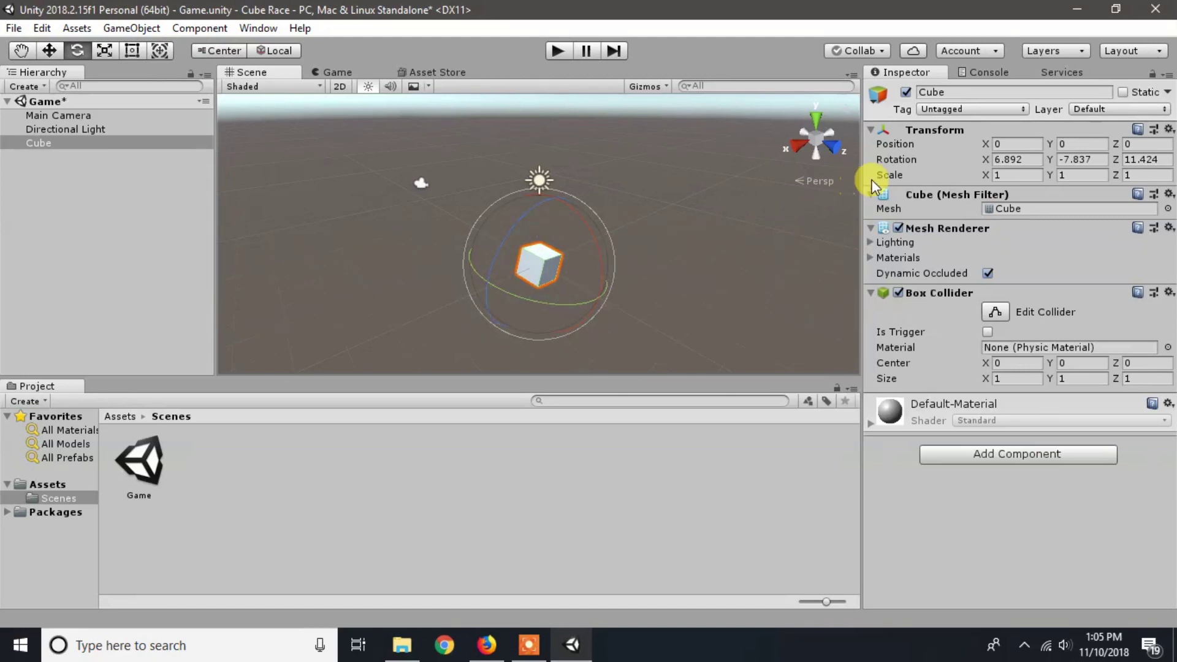
click(1018, 160)
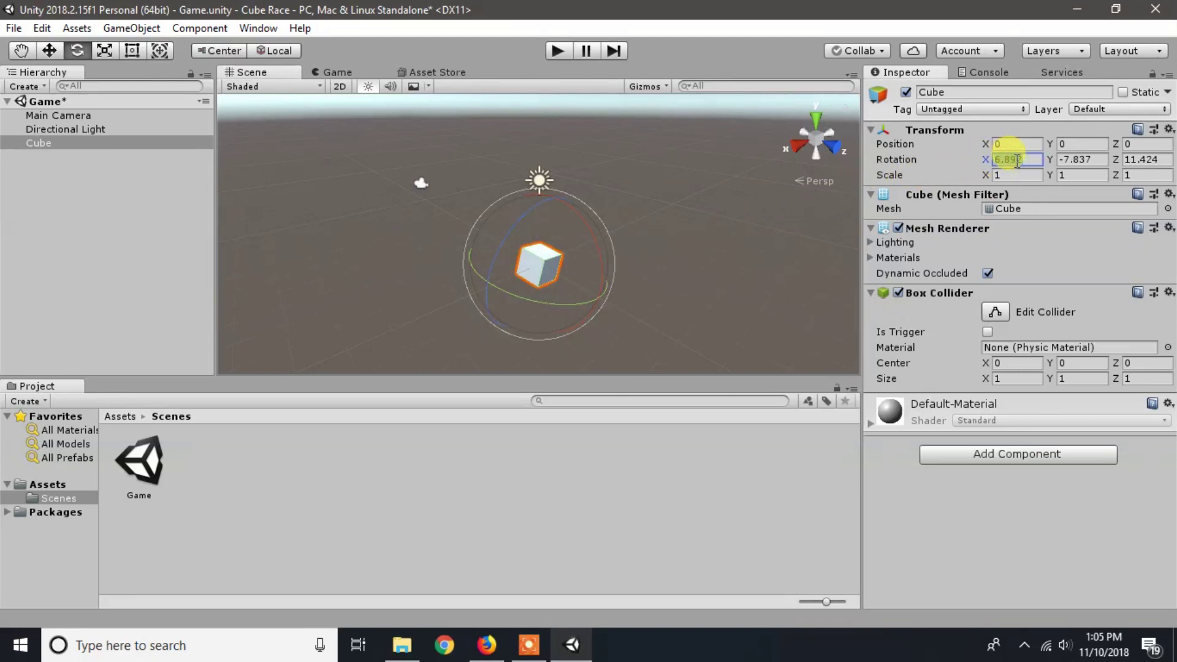
text(90)
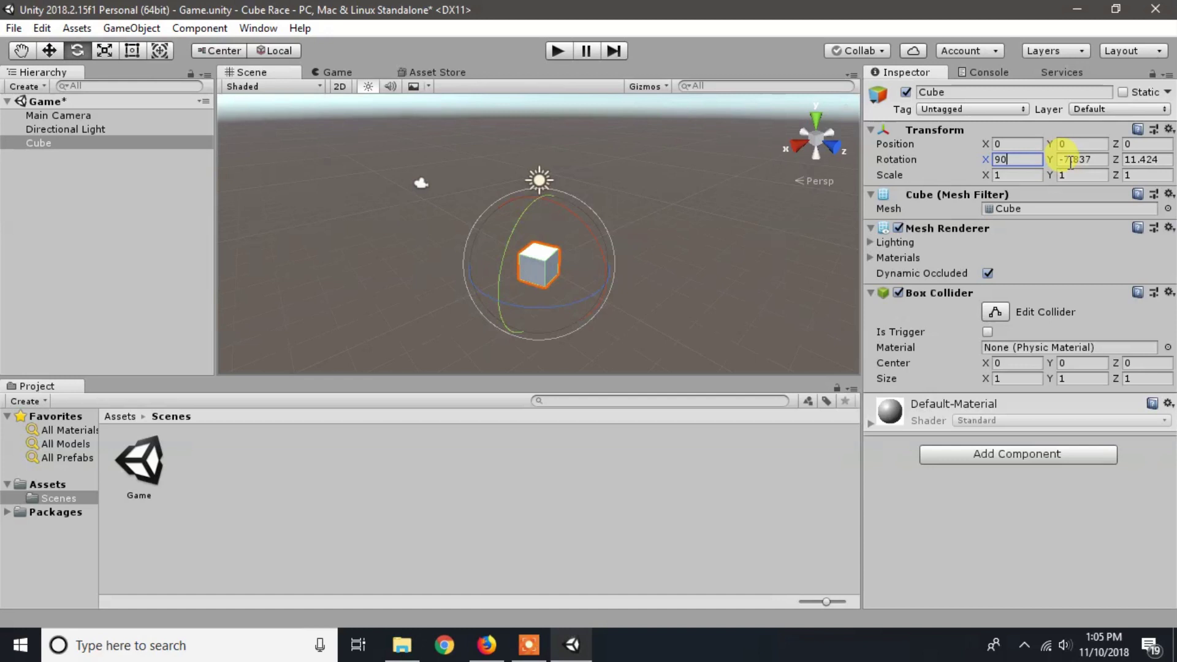
double_click(1078, 161)
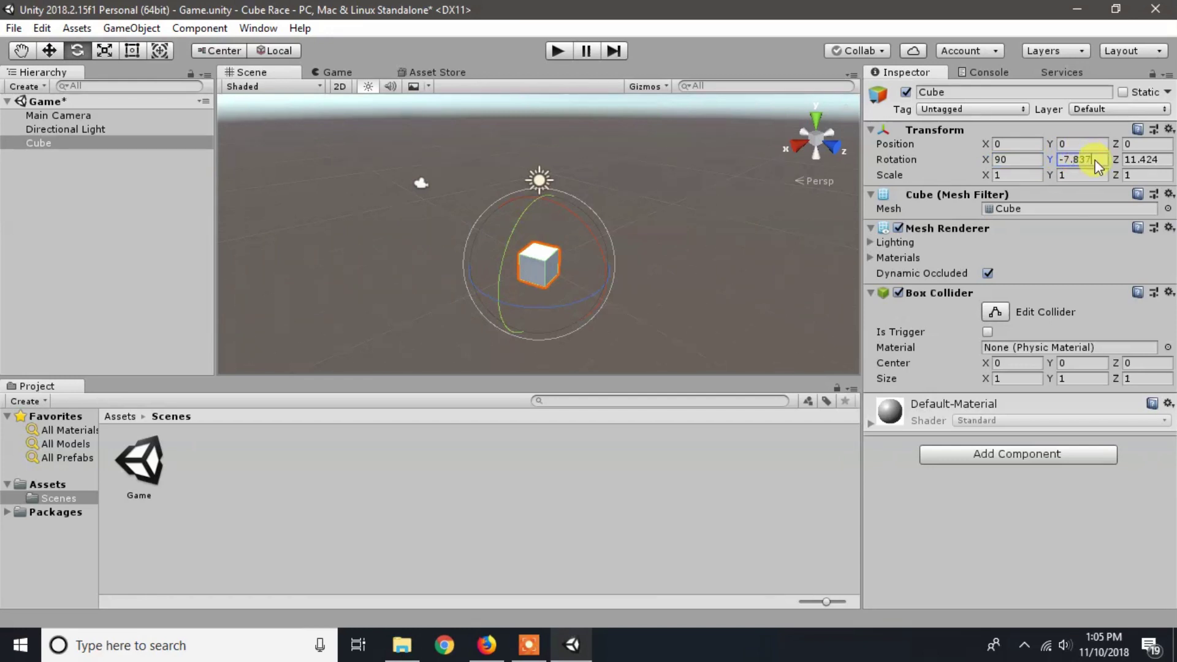
drag(1083, 159, 1036, 160)
text(50)
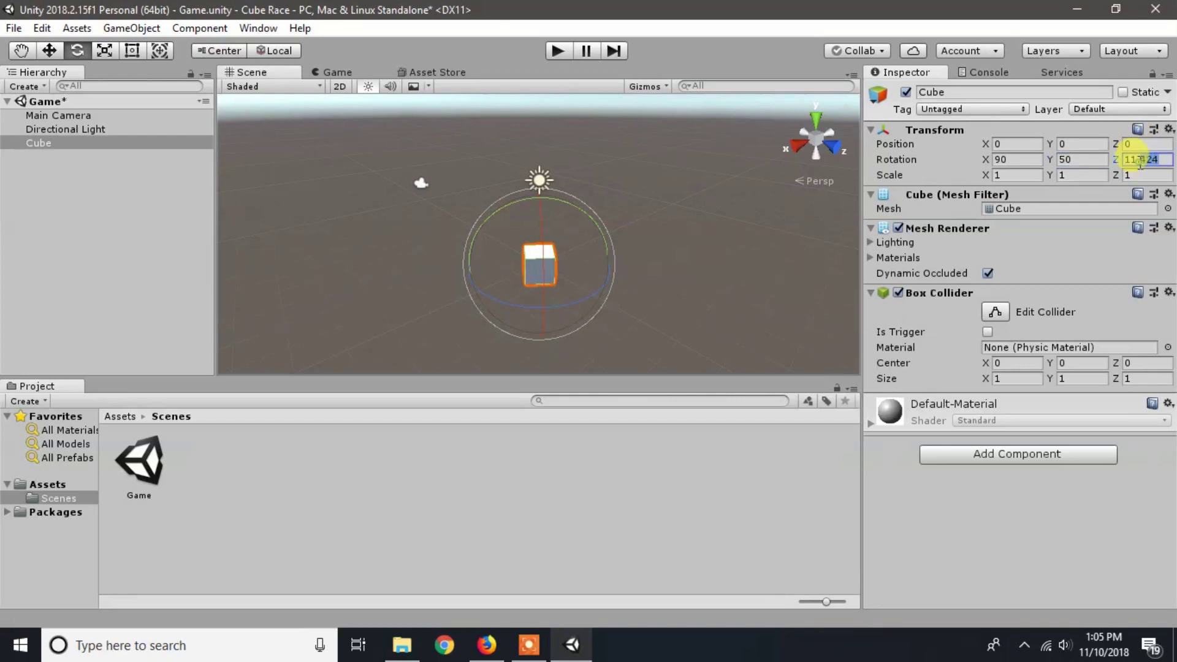
drag(1156, 160, 1126, 159)
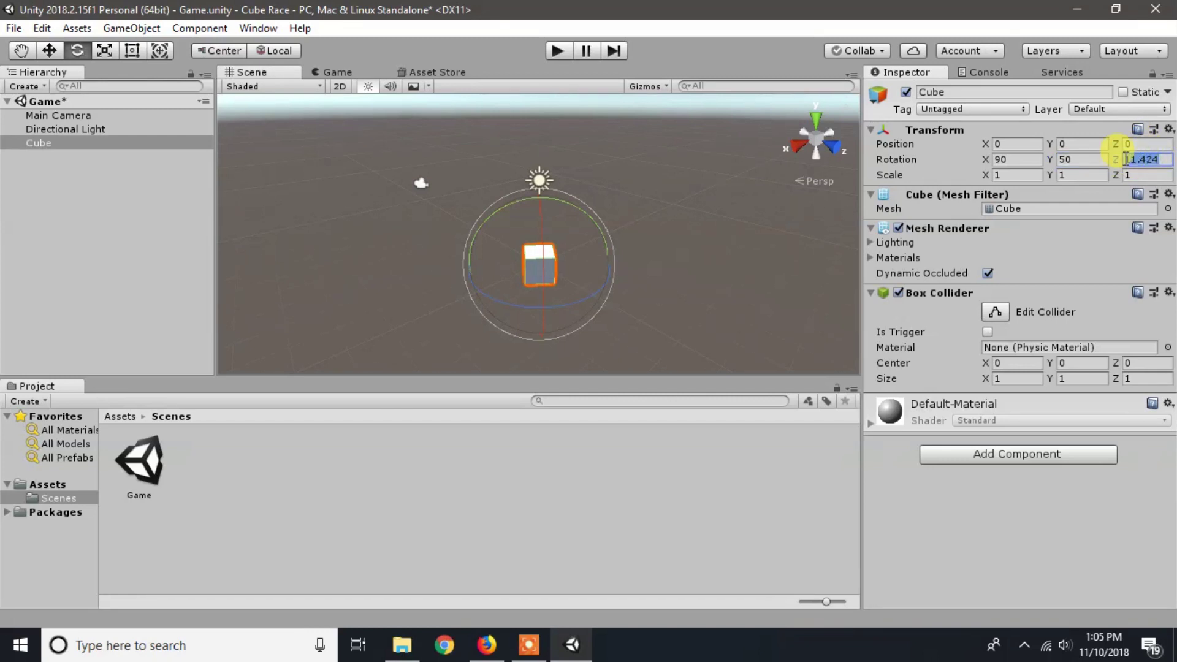
text(20)
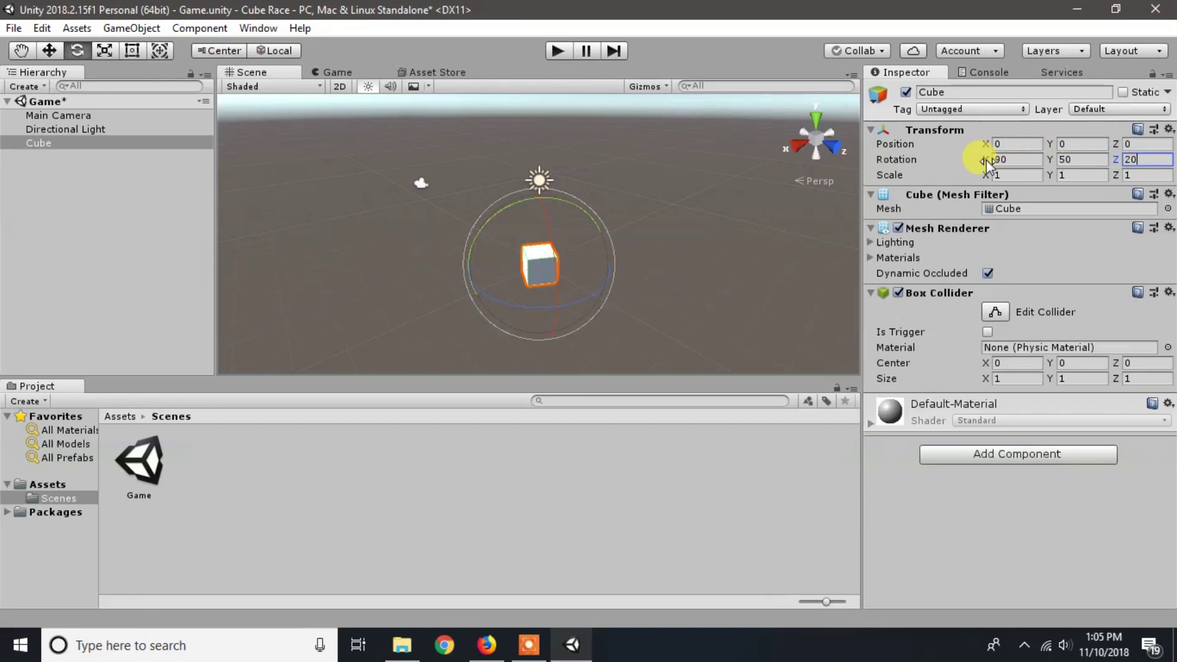
click(1010, 158)
text(0)
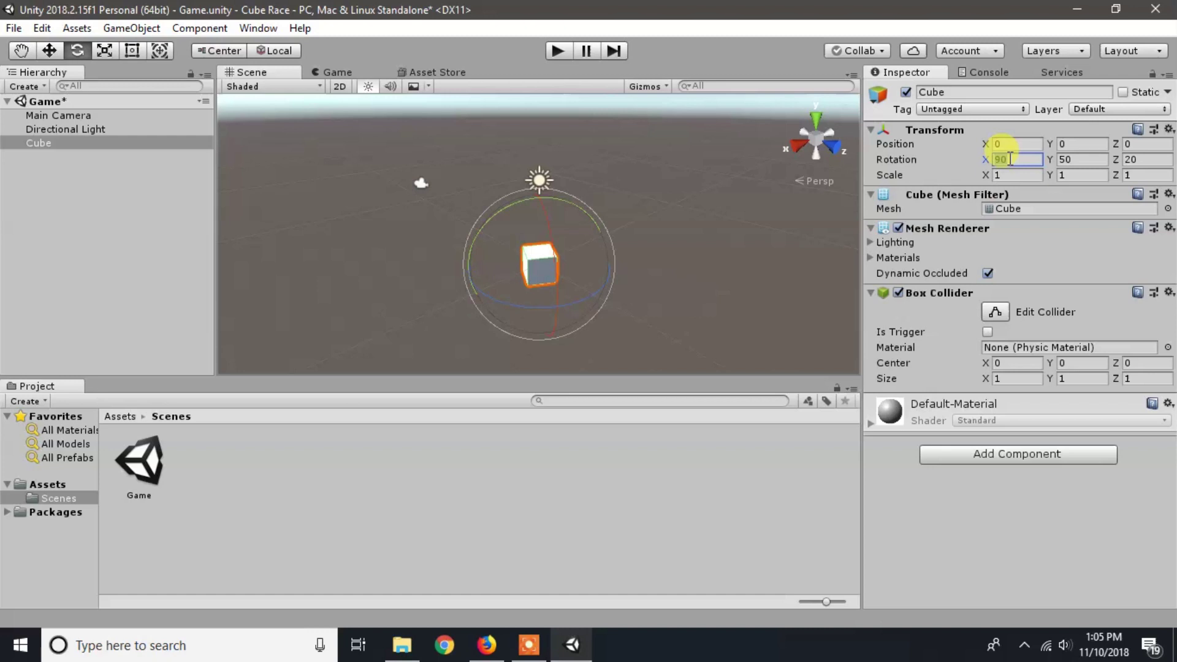
click(1064, 159)
text(0)
click(1147, 159)
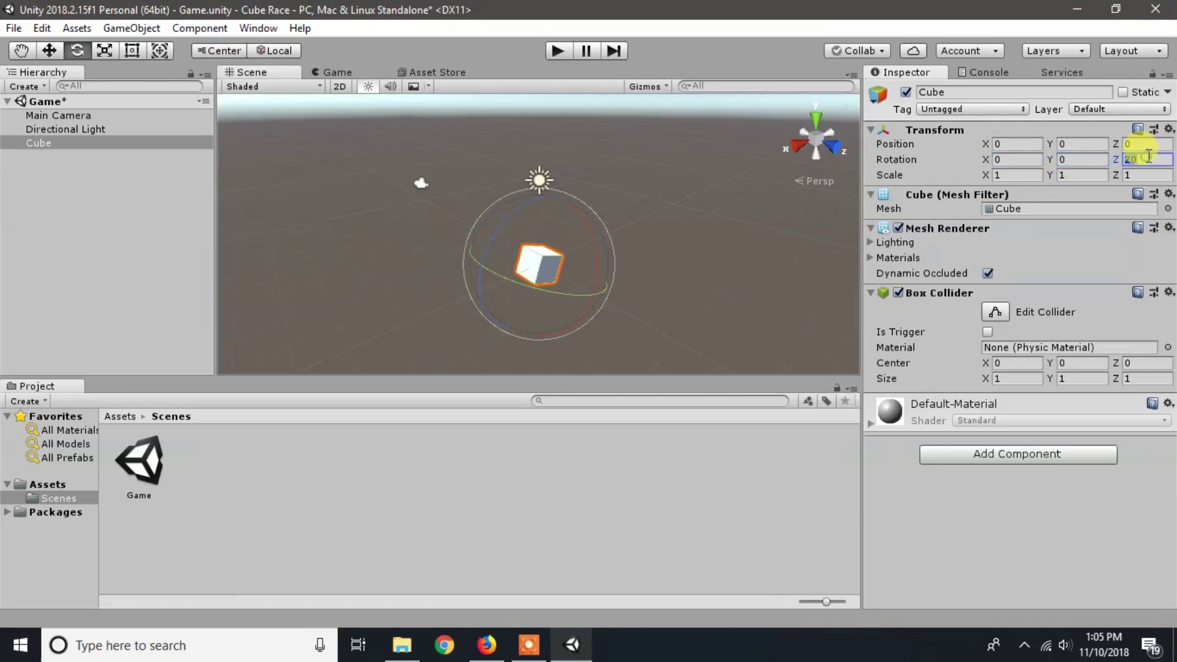
text(0)
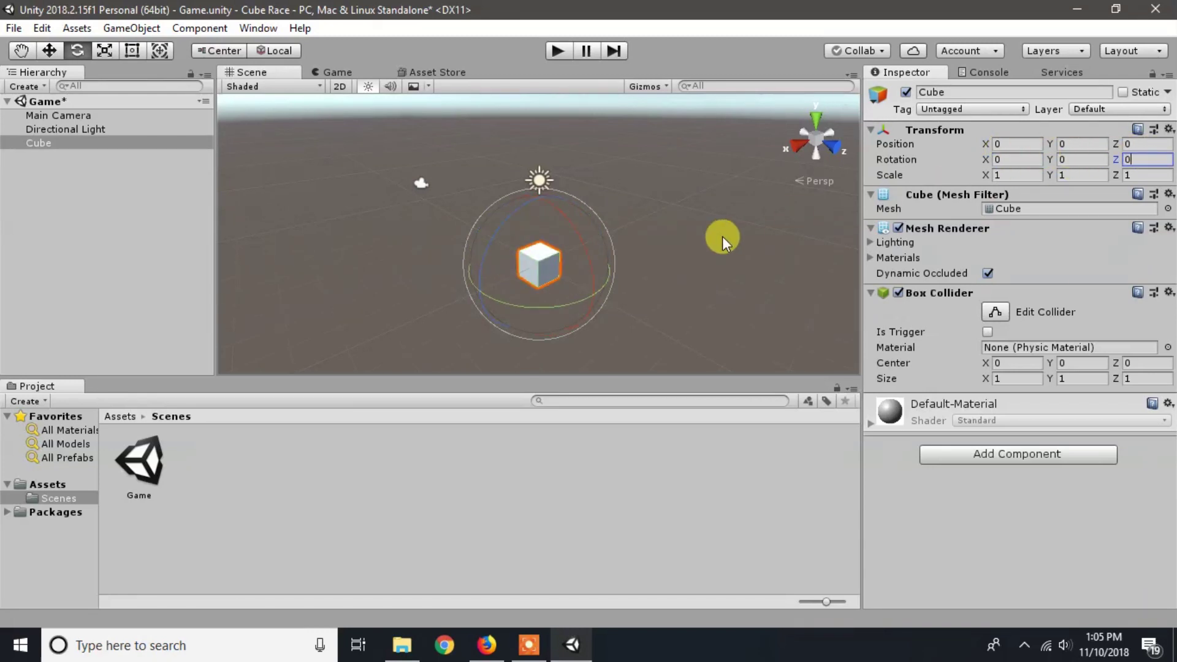
click(46, 53)
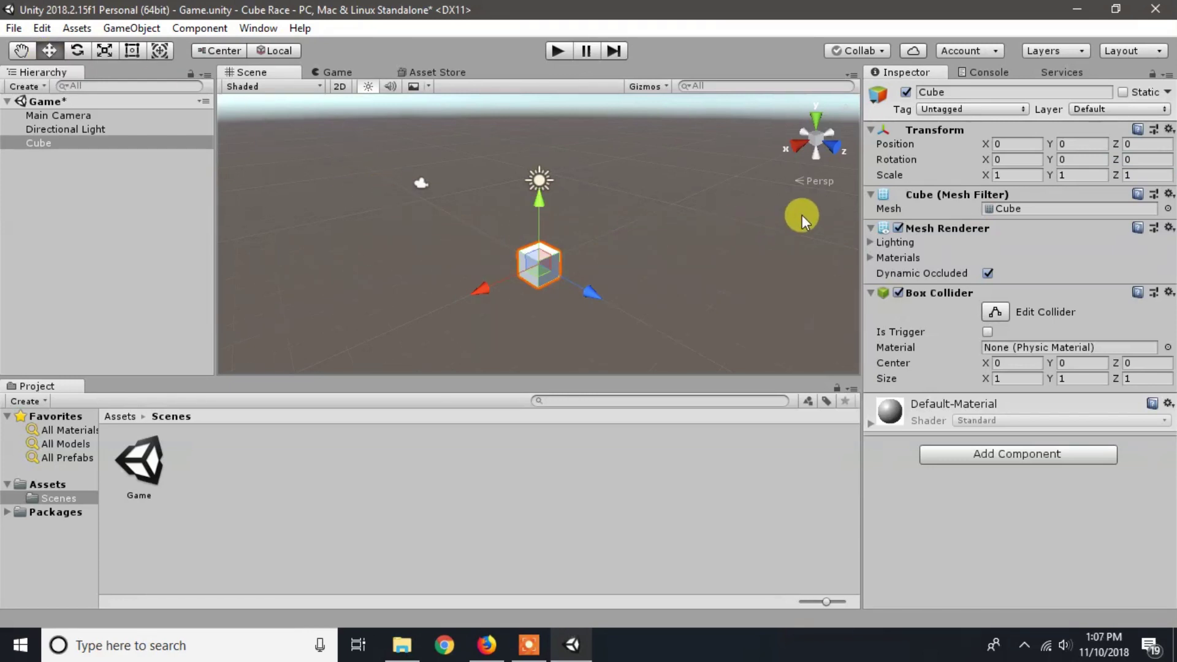
Step: Set the cube's Scale X to 5 and Scale Y to 1
click(1019, 176)
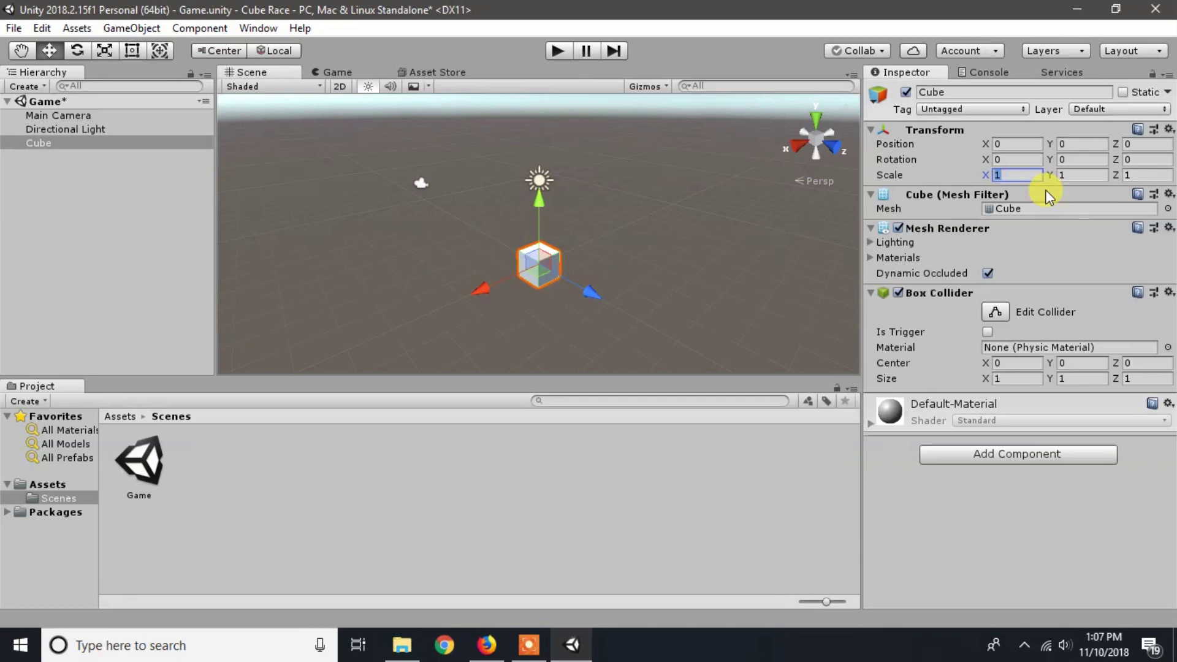
text(5)
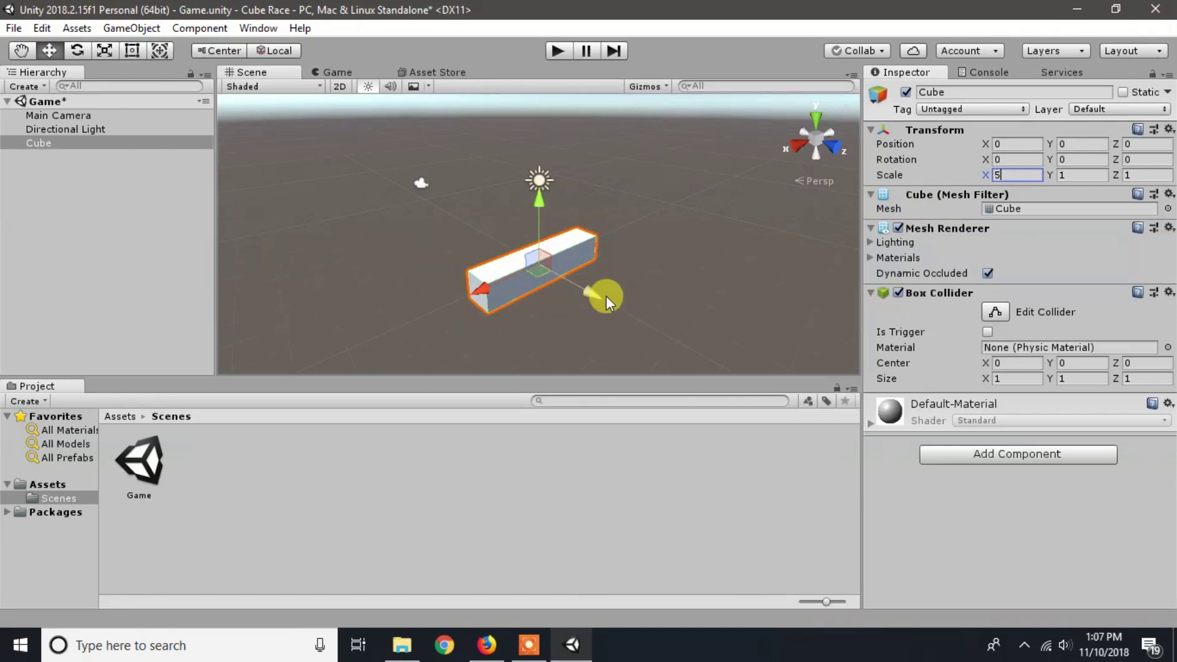
click(1066, 176)
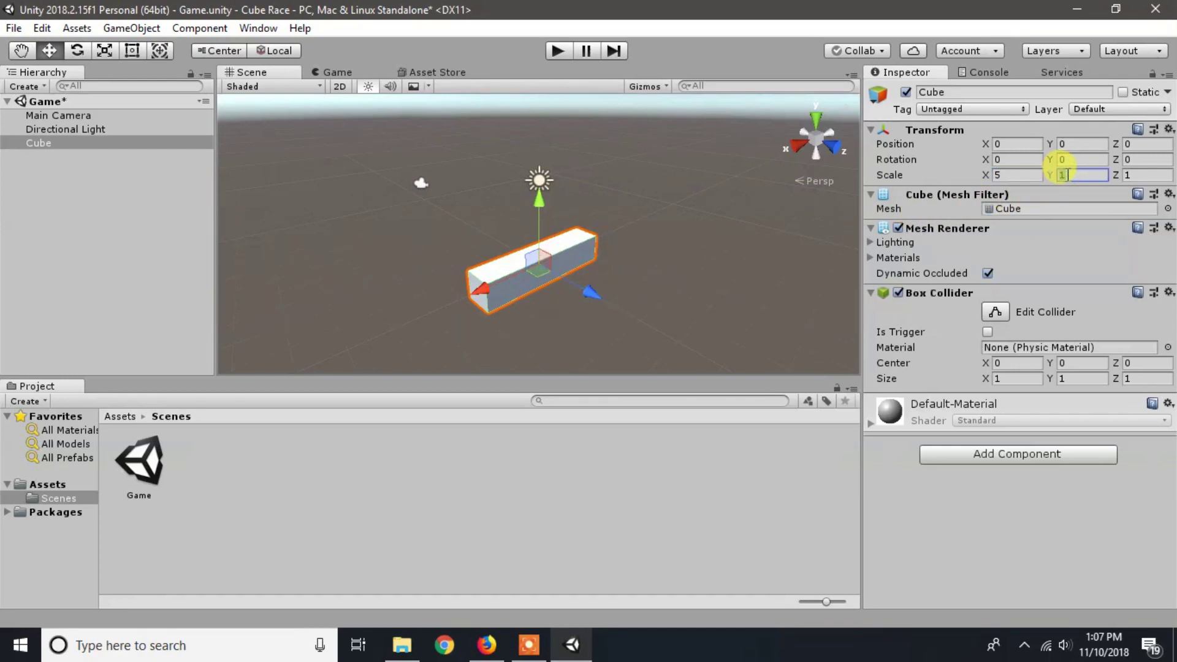
text(5)
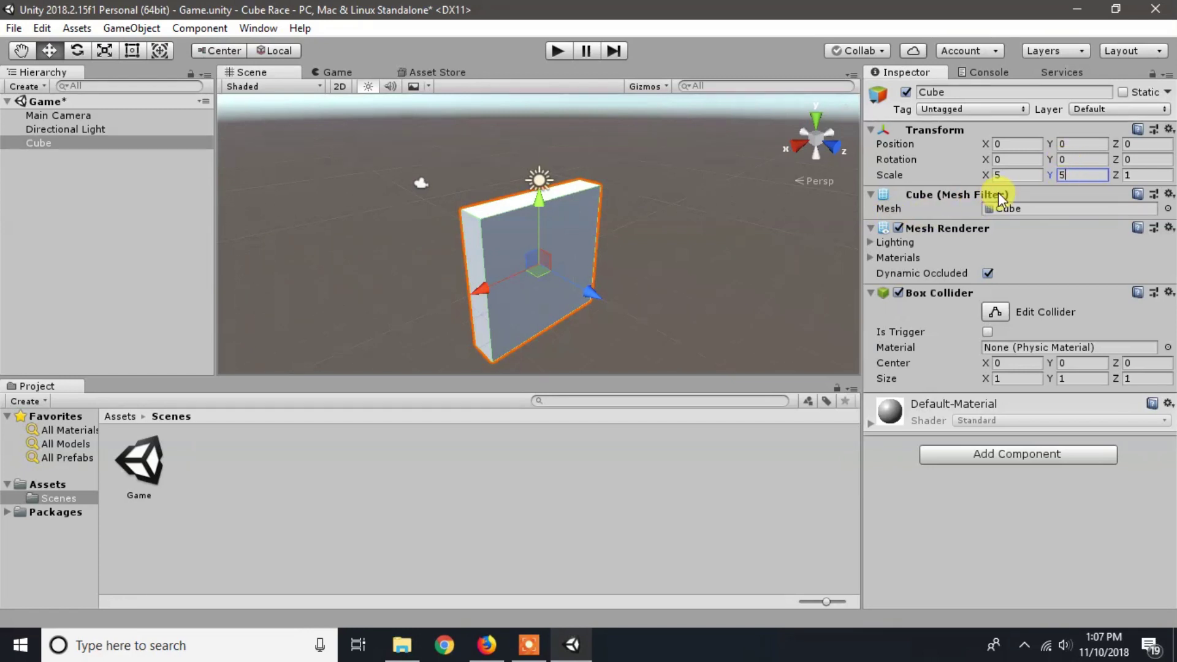
key(BackSpace)
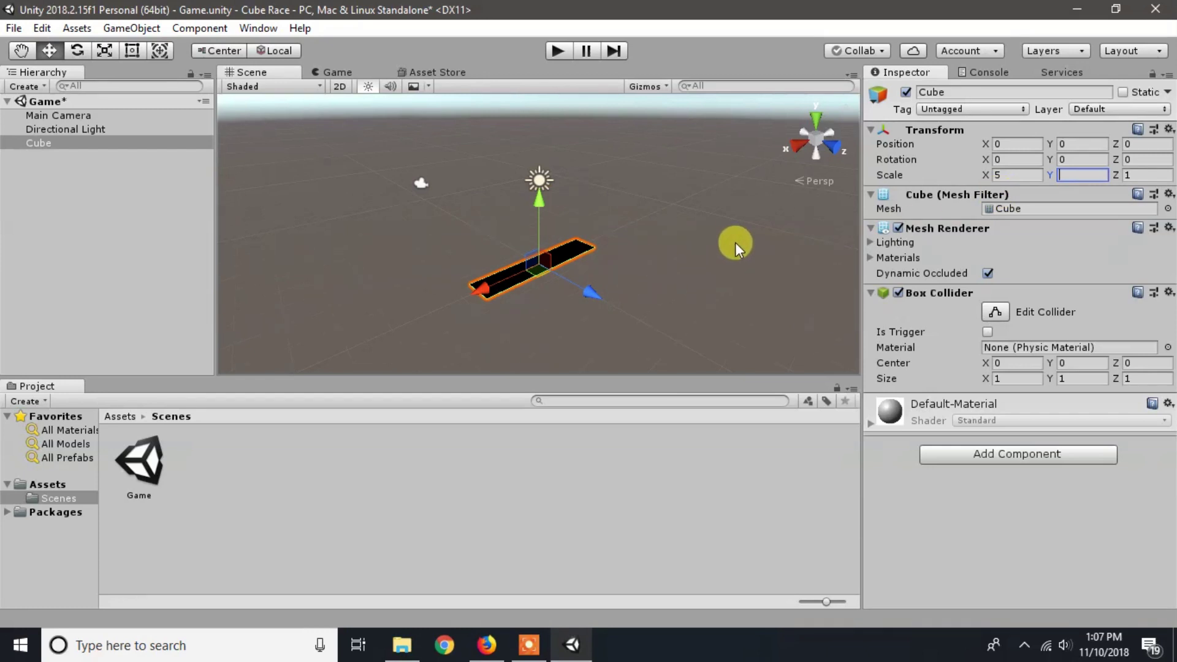
text(1)
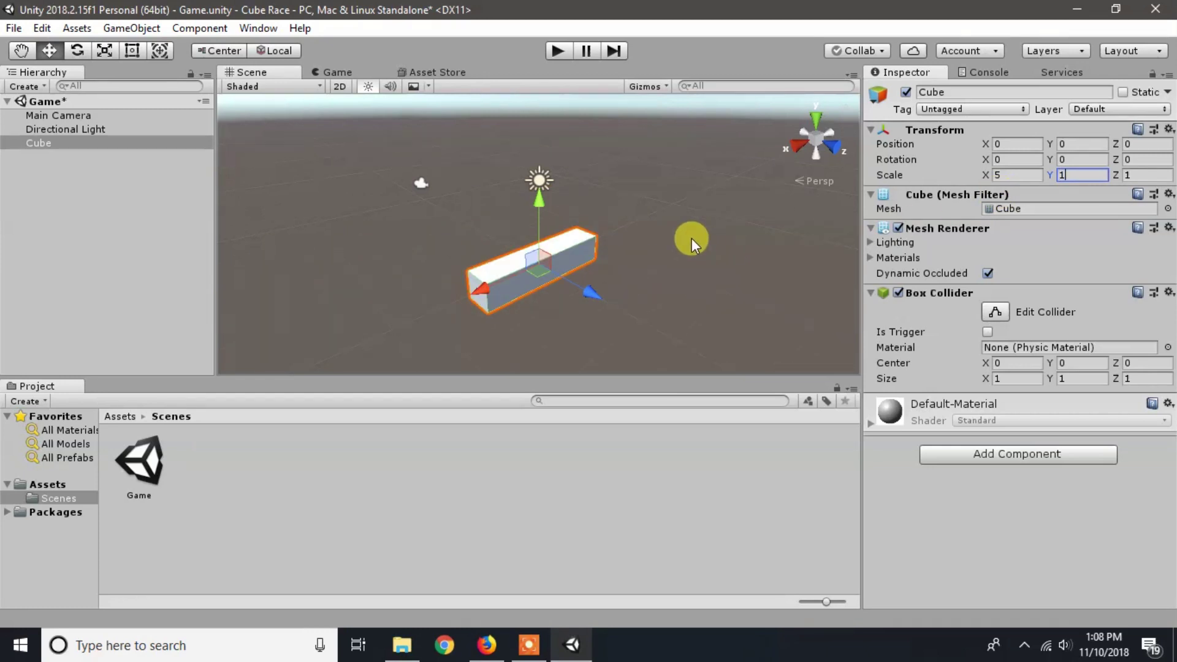
Step: Stretch Scale Z to 5, then return Scale X and Z to 1
click(1129, 175)
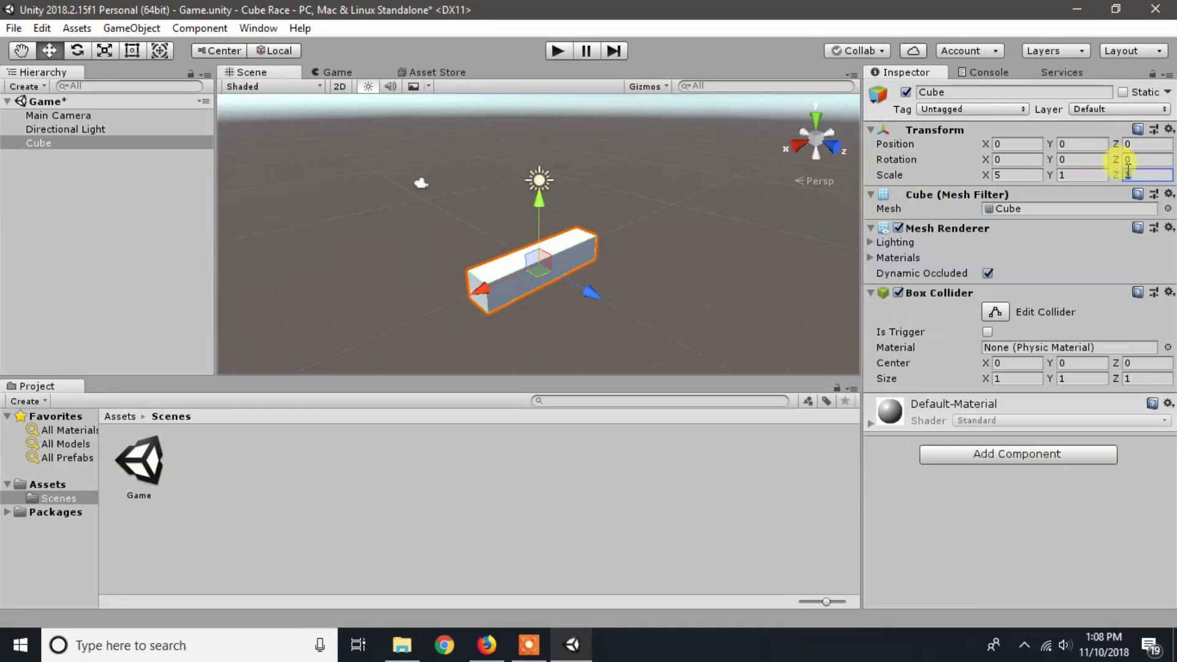
text(5)
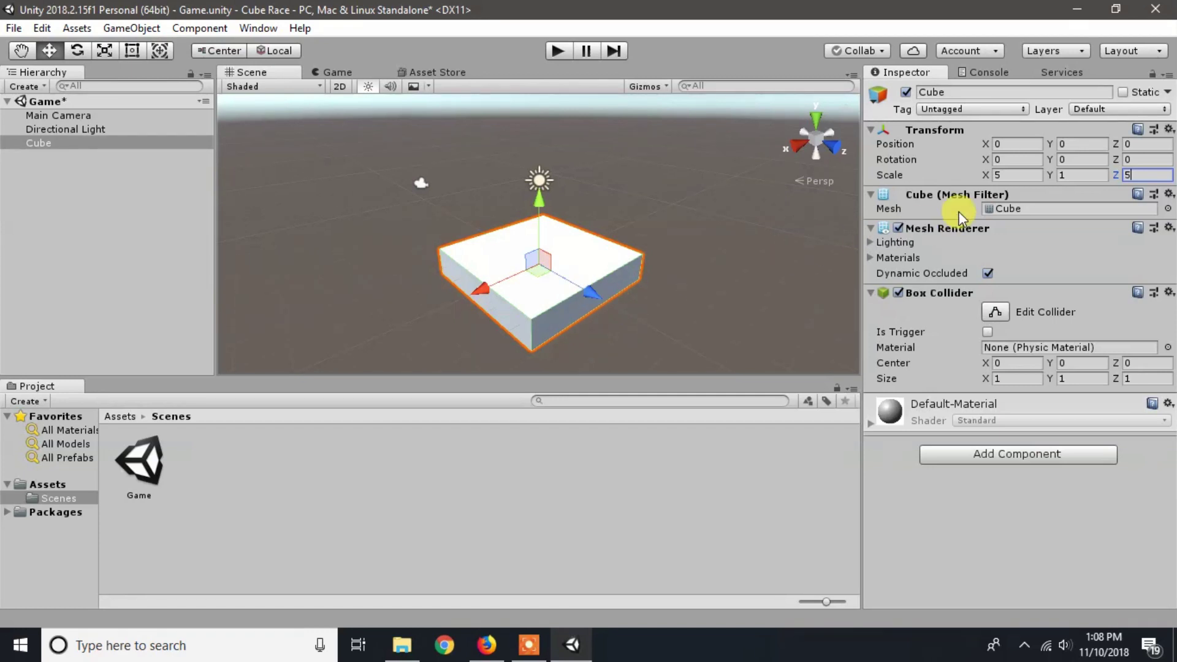
click(1007, 176)
text(1)
click(1134, 175)
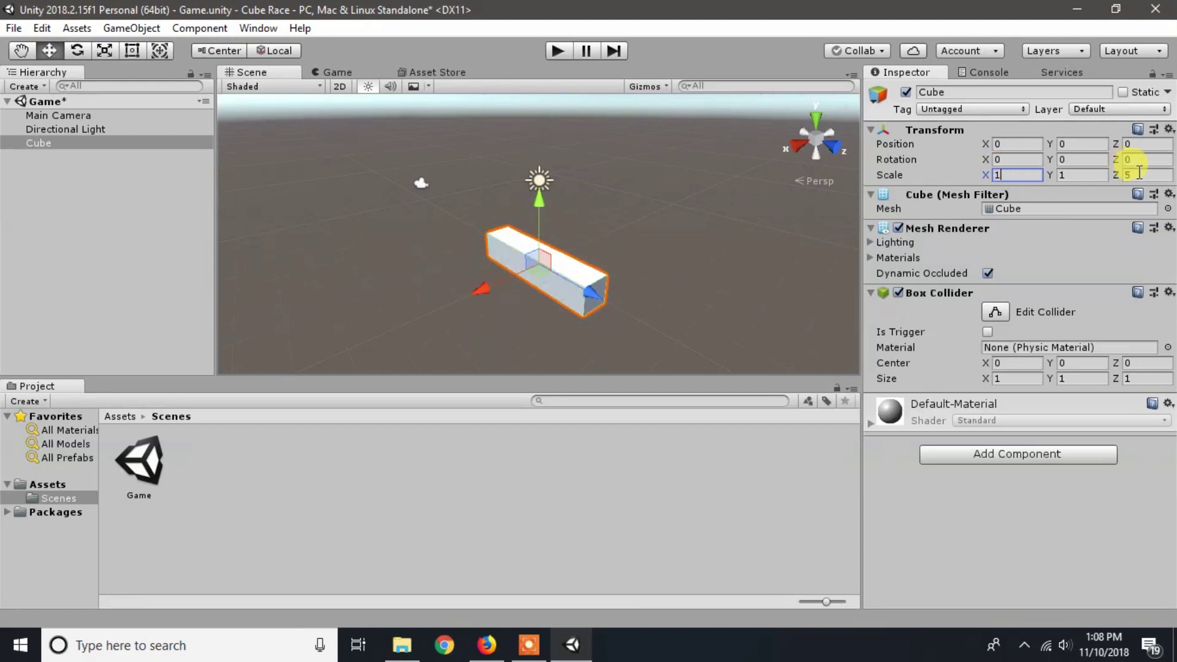
text(1)
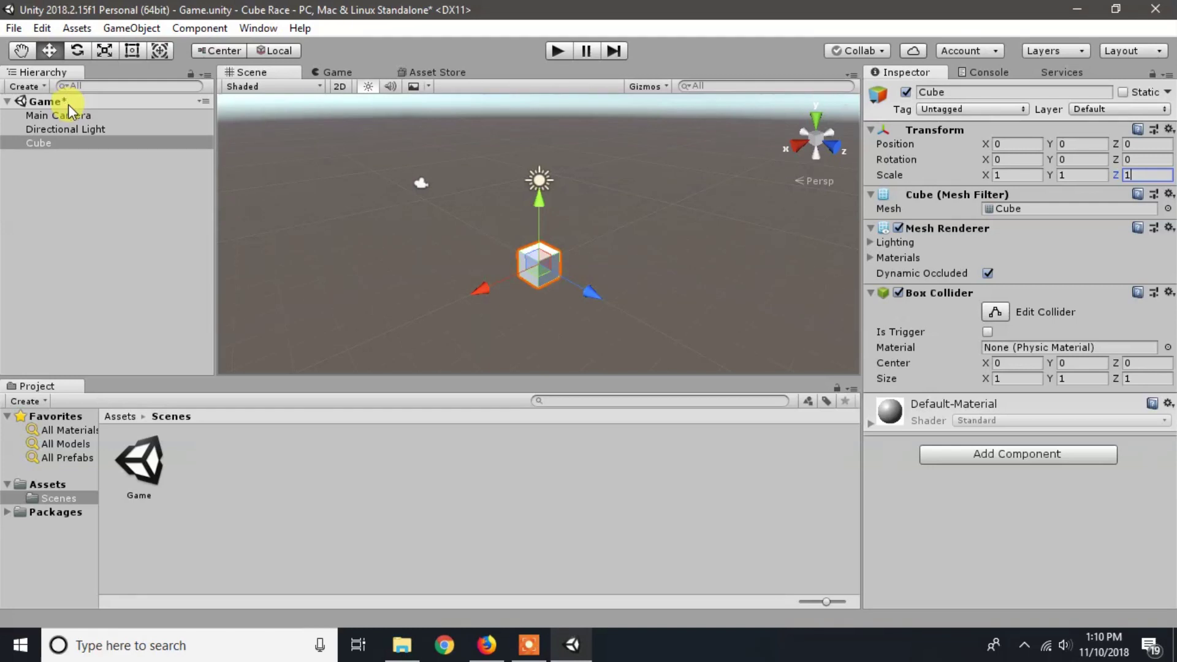
Step: Save the scene and rename the Cube to 'Player'
key(ctrl+s)
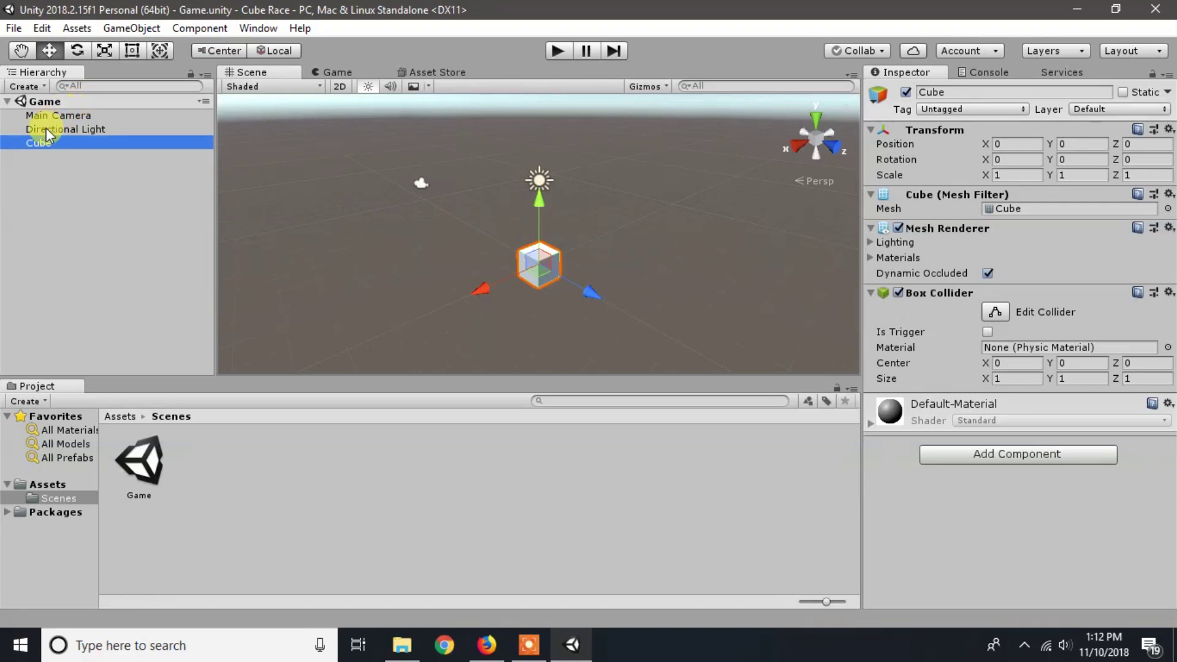
right_click(73, 142)
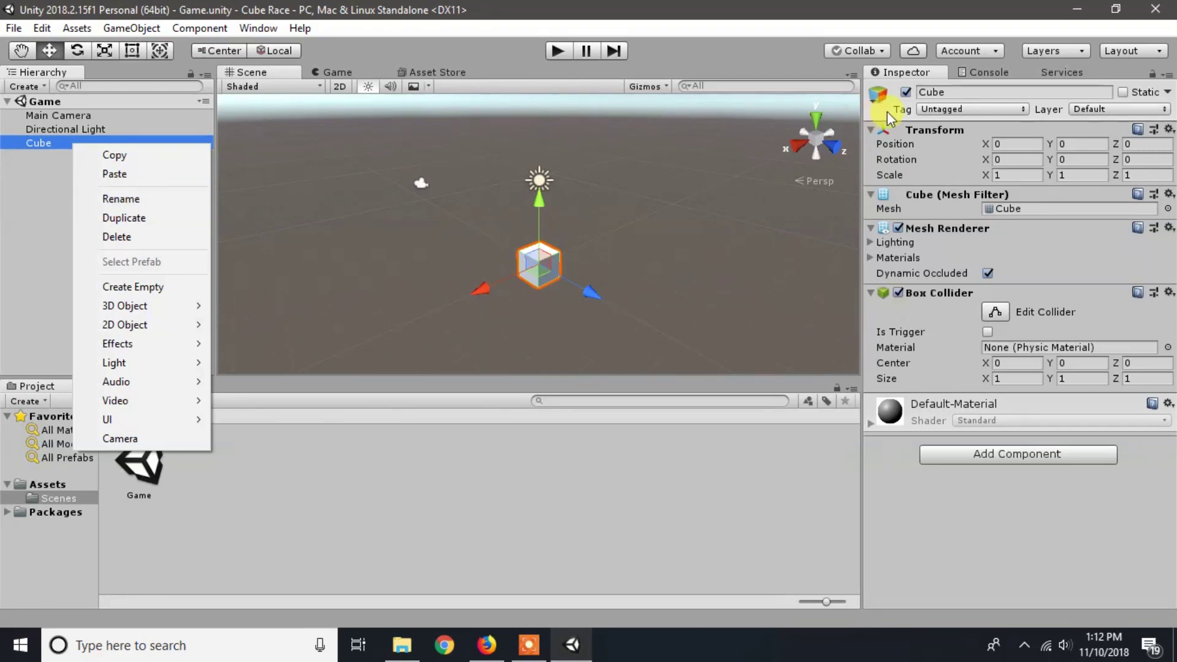
click(952, 93)
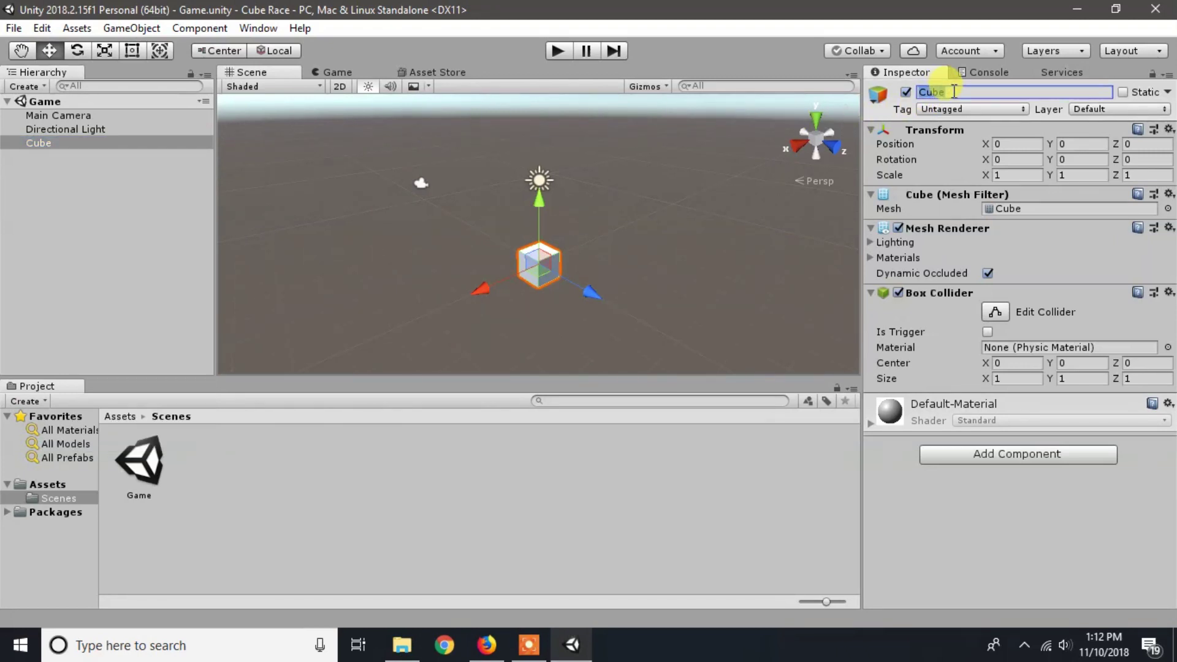
text(Player)
key(Return)
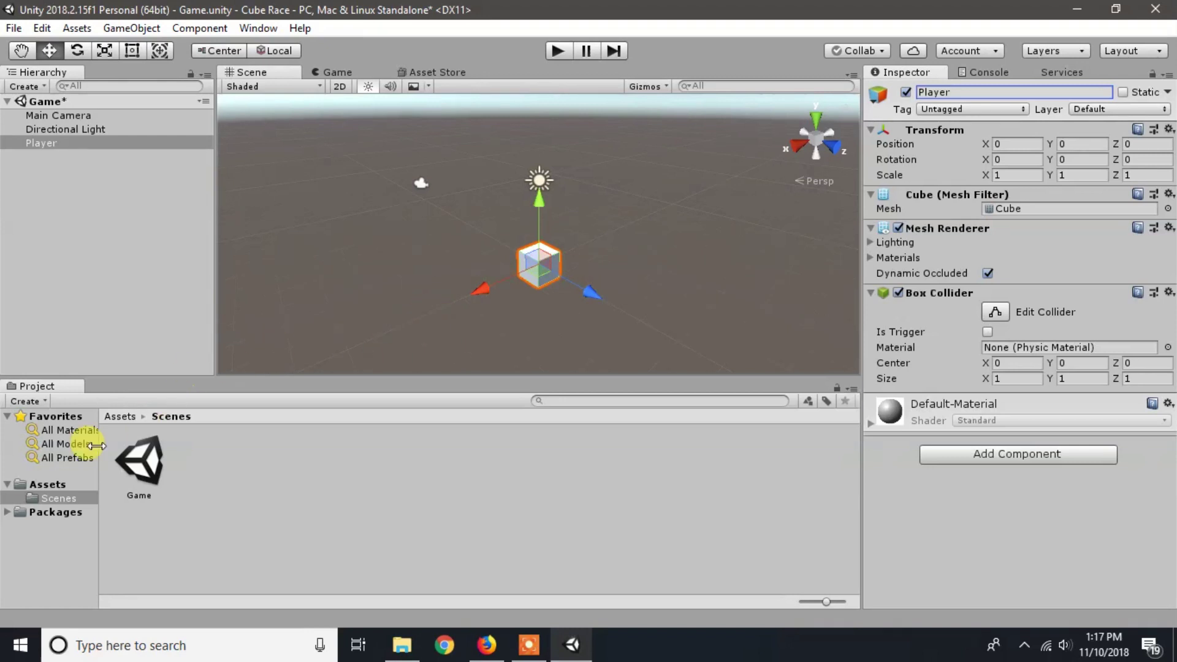
click(46, 484)
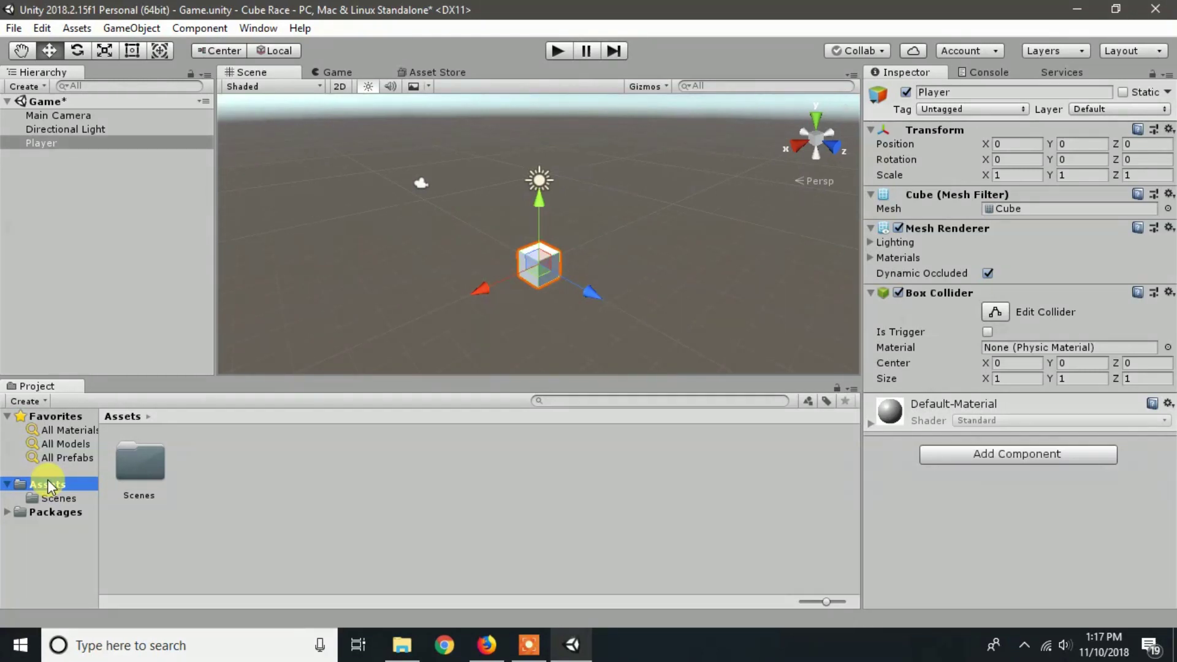
Step: Create a Material in the Assets folder named 'PlayerMat'
click(53, 483)
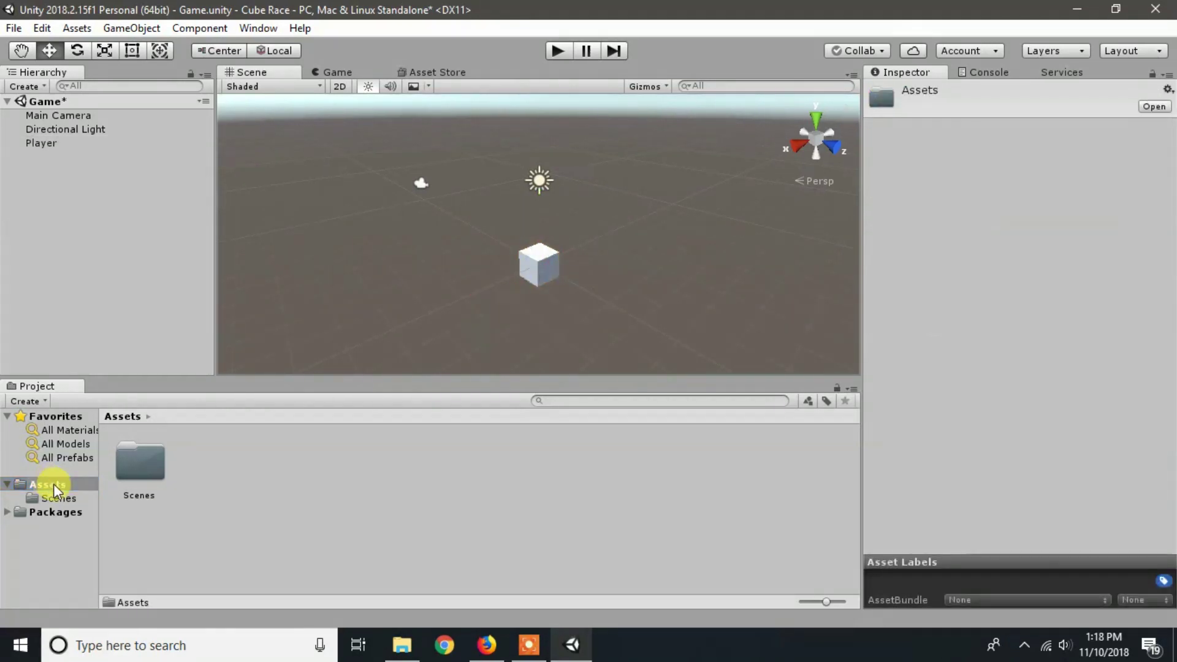
right_click(399, 505)
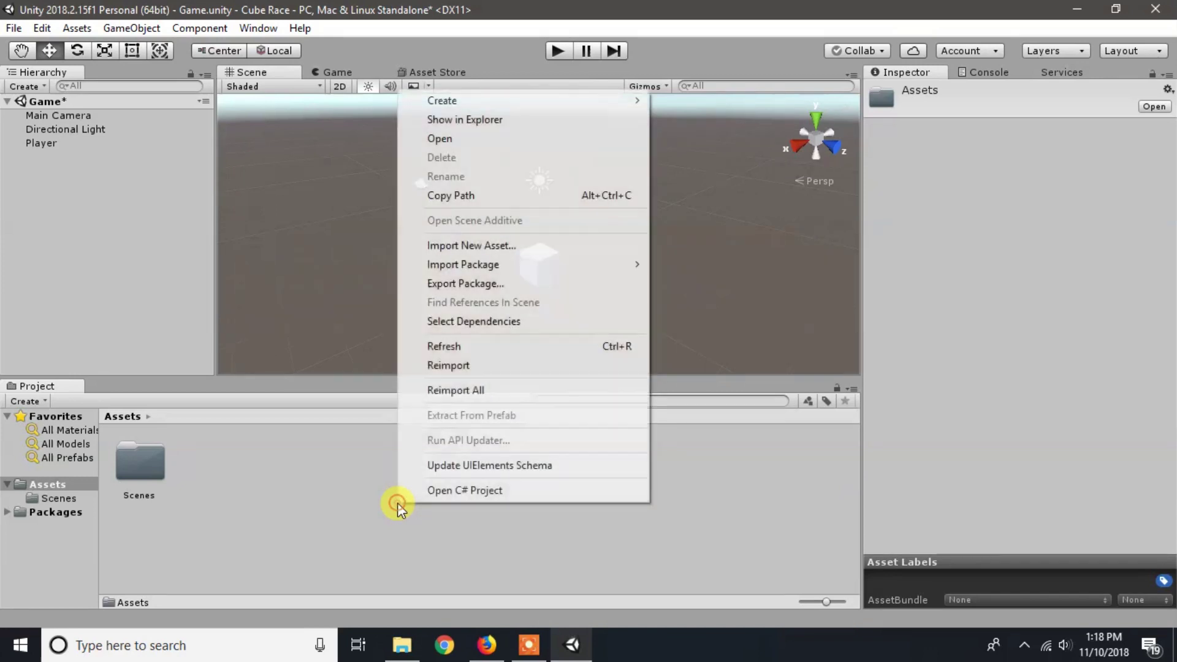
mouse_move(523, 99)
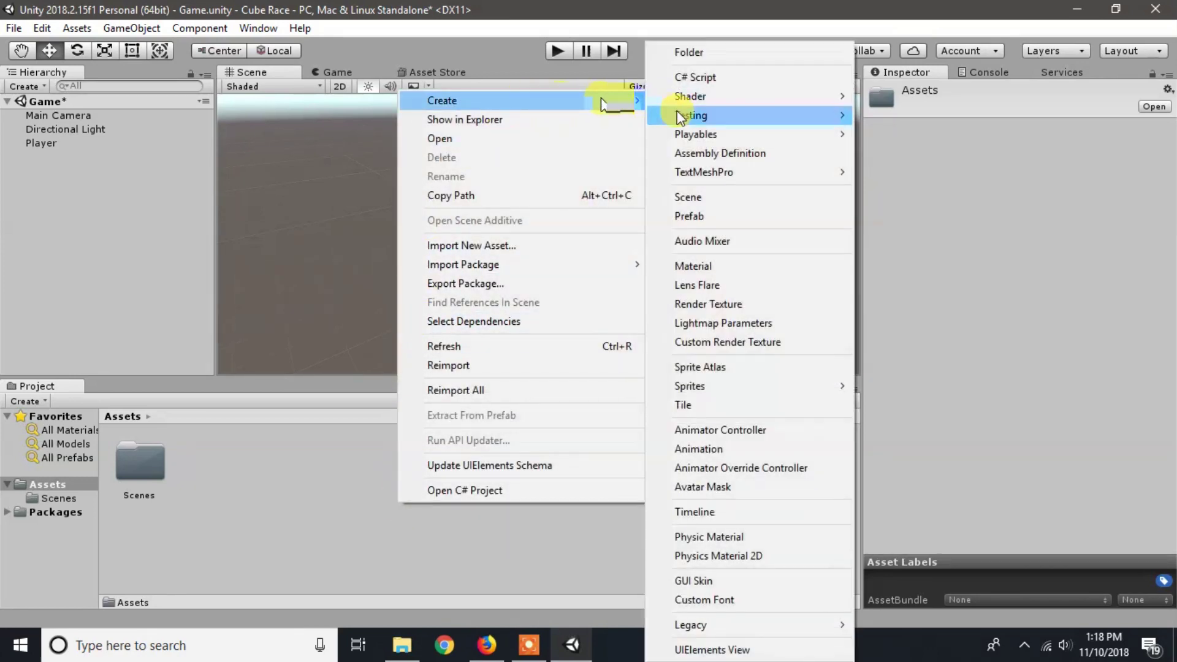
click(694, 268)
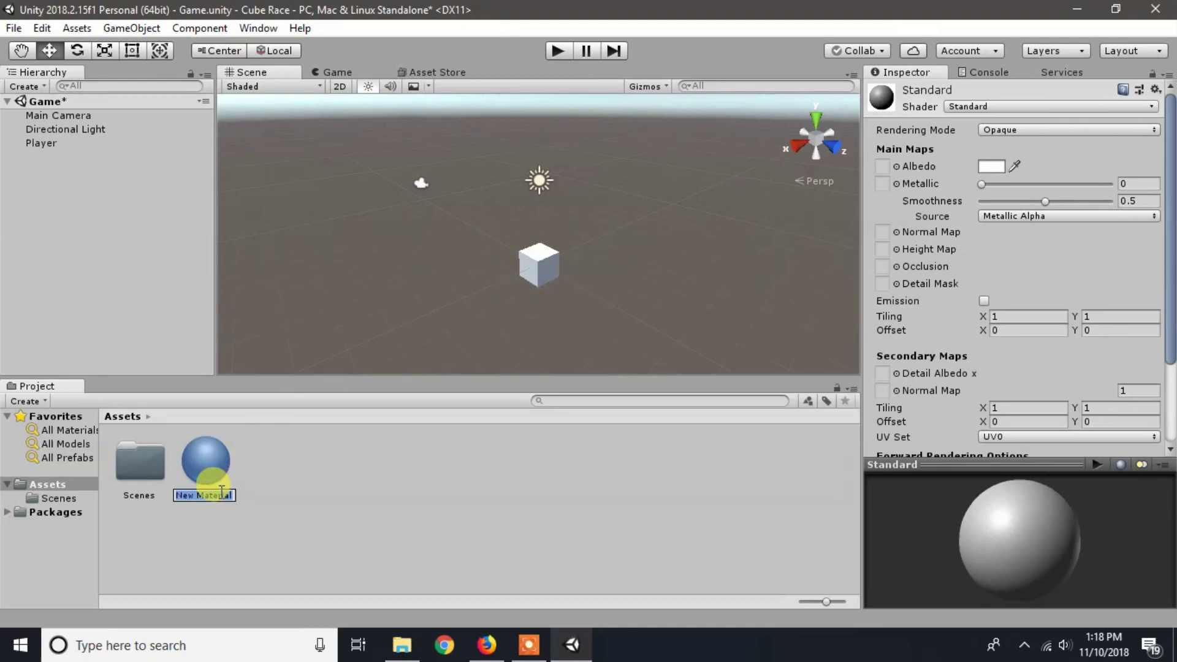
text(PlayerMat)
key(Return)
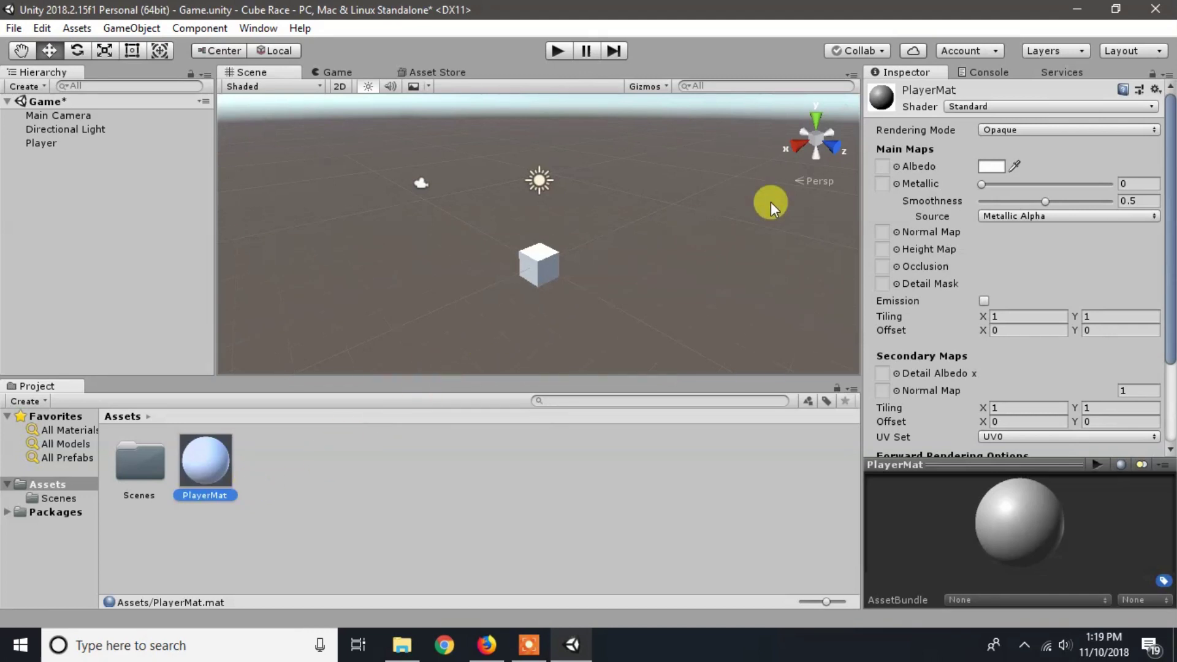
Step: Set PlayerMat's Albedo colour to pink-red, hex FB0962, in the colour picker
click(991, 168)
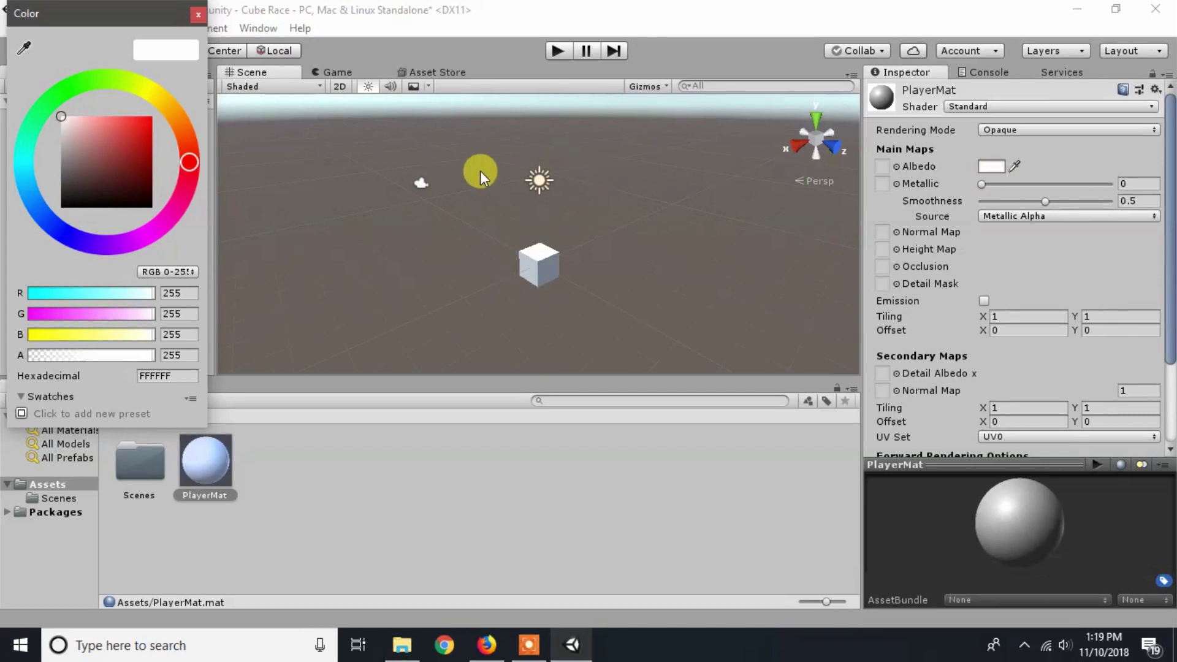
drag(187, 162, 188, 195)
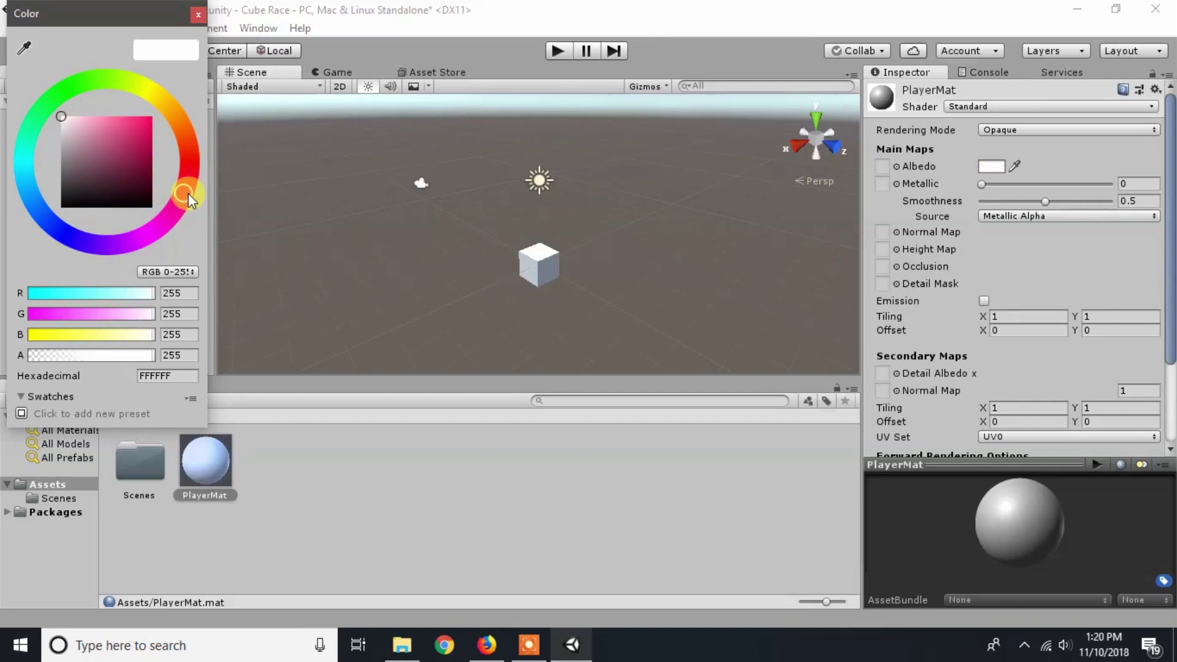
click(148, 119)
drag(149, 119, 150, 119)
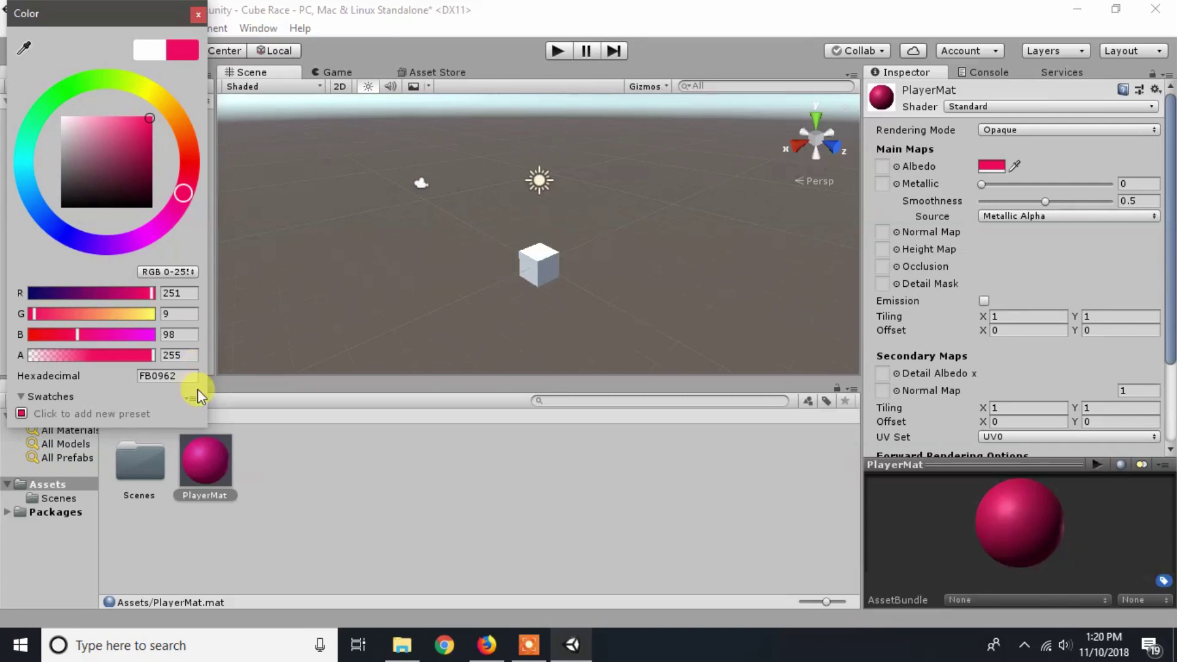
Step: Close the colour picker and drop PlayerMat onto the Player cube in the Scene view
click(200, 458)
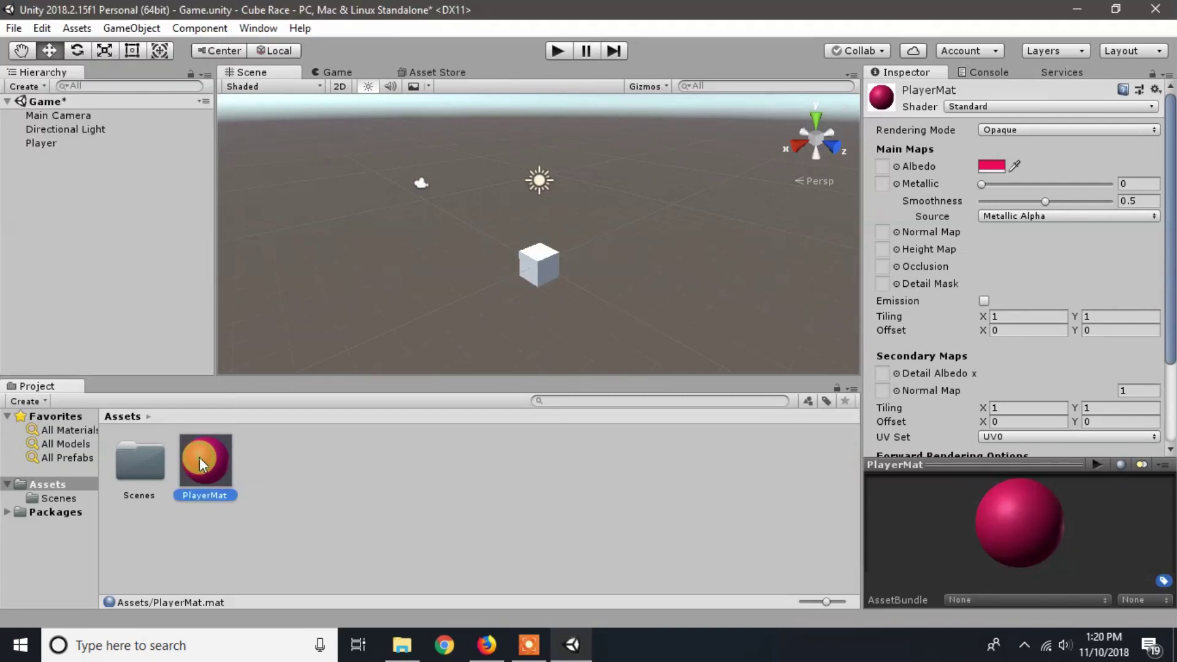
drag(203, 465, 543, 285)
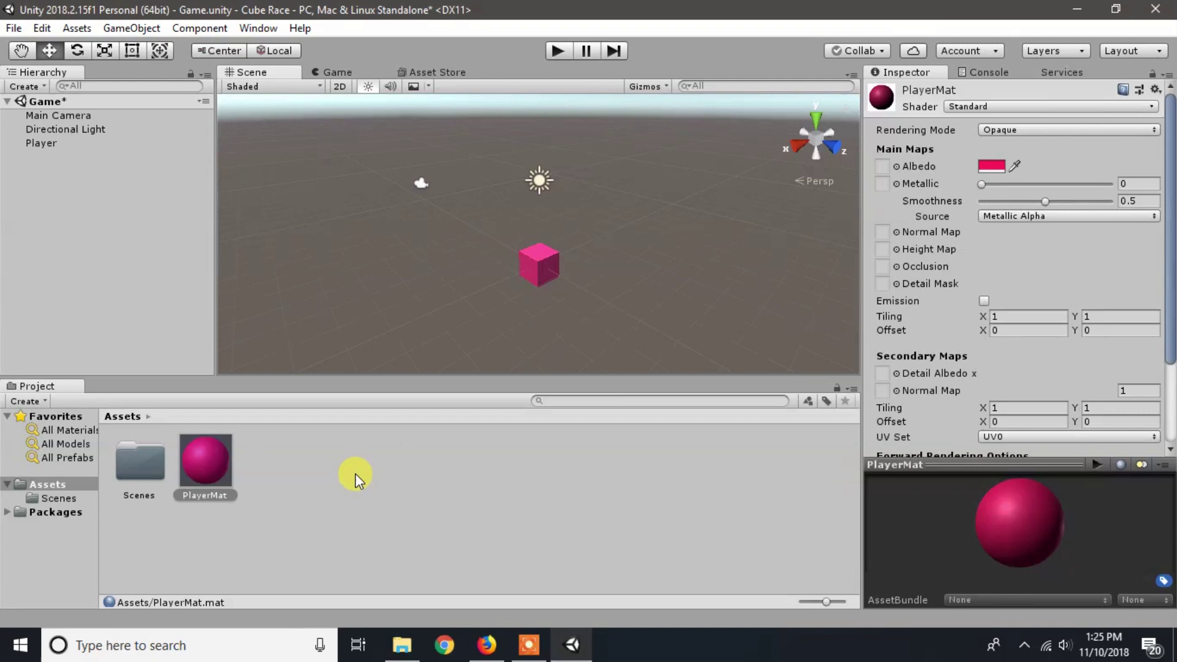
Step: Add a new 'Materials' folder under Assets and move the PlayerMat material inside it
right_click(356, 473)
mouse_move(512, 75)
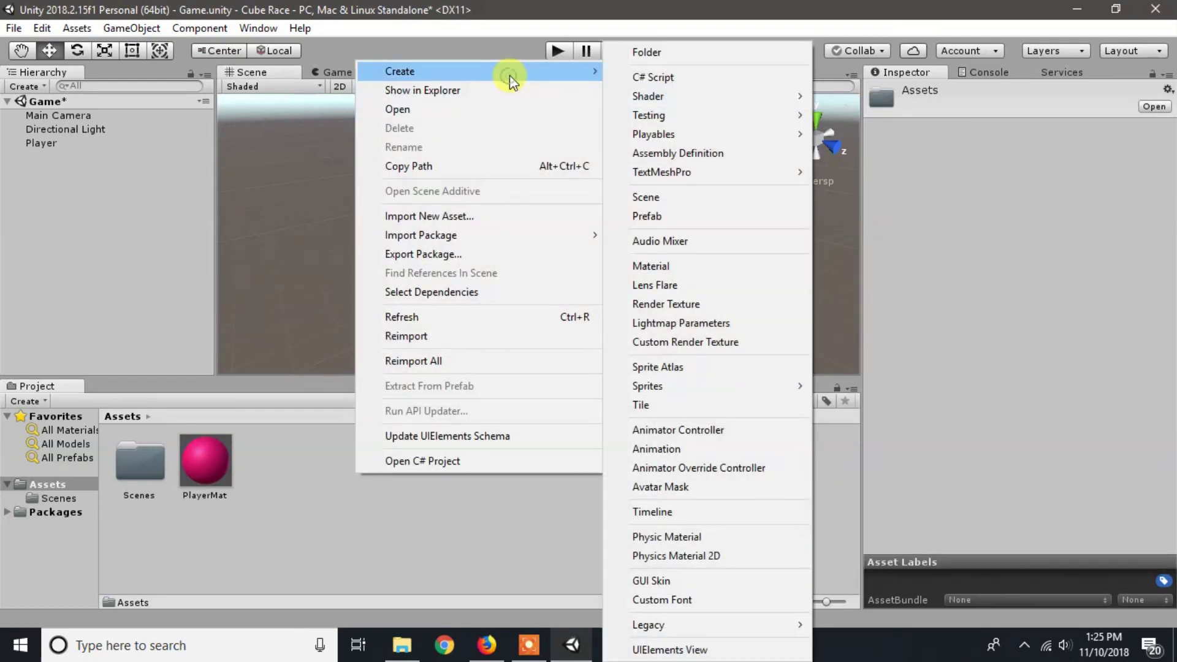
click(658, 53)
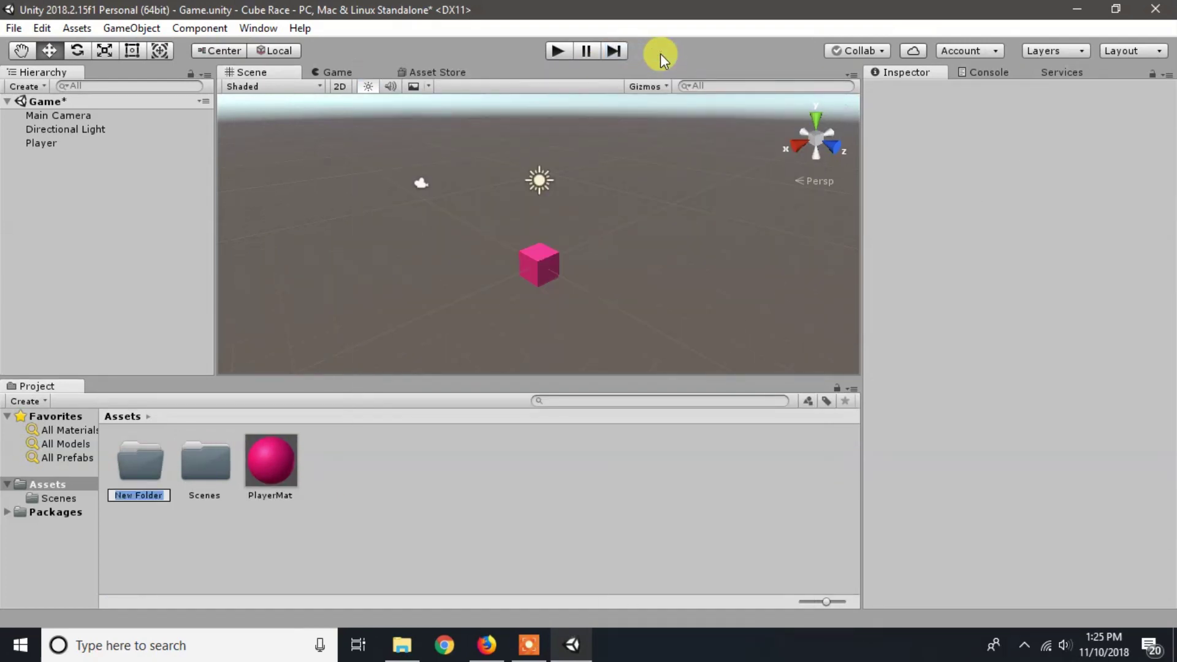
text(Materials)
key(Return)
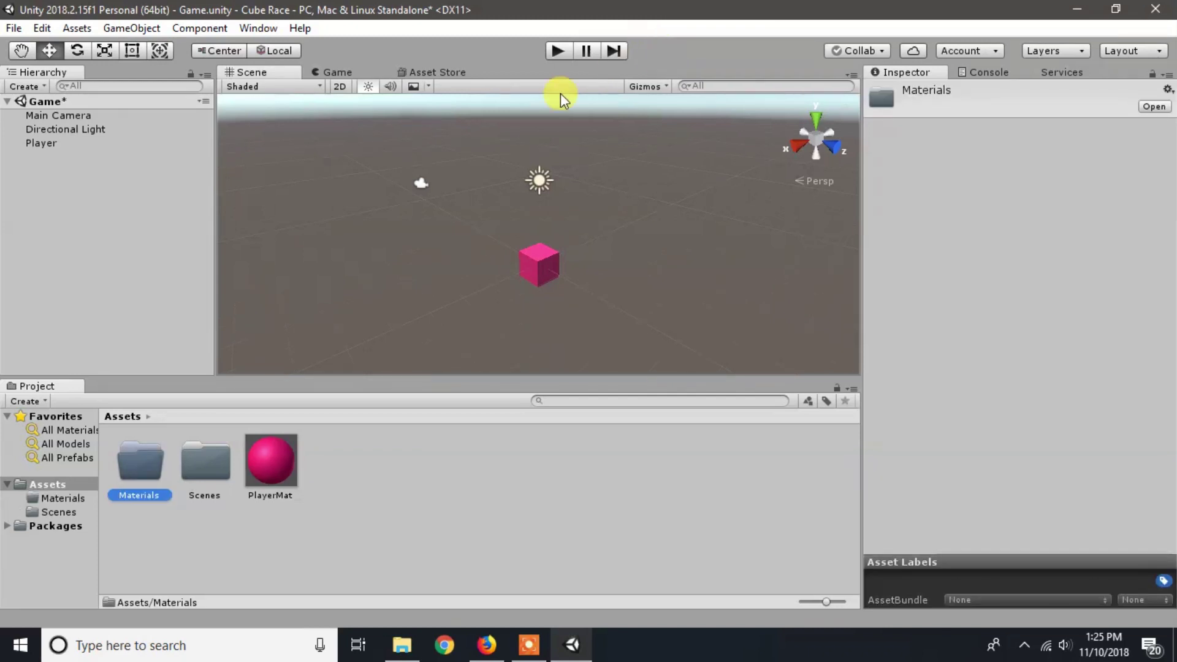
click(280, 456)
drag(281, 452, 137, 465)
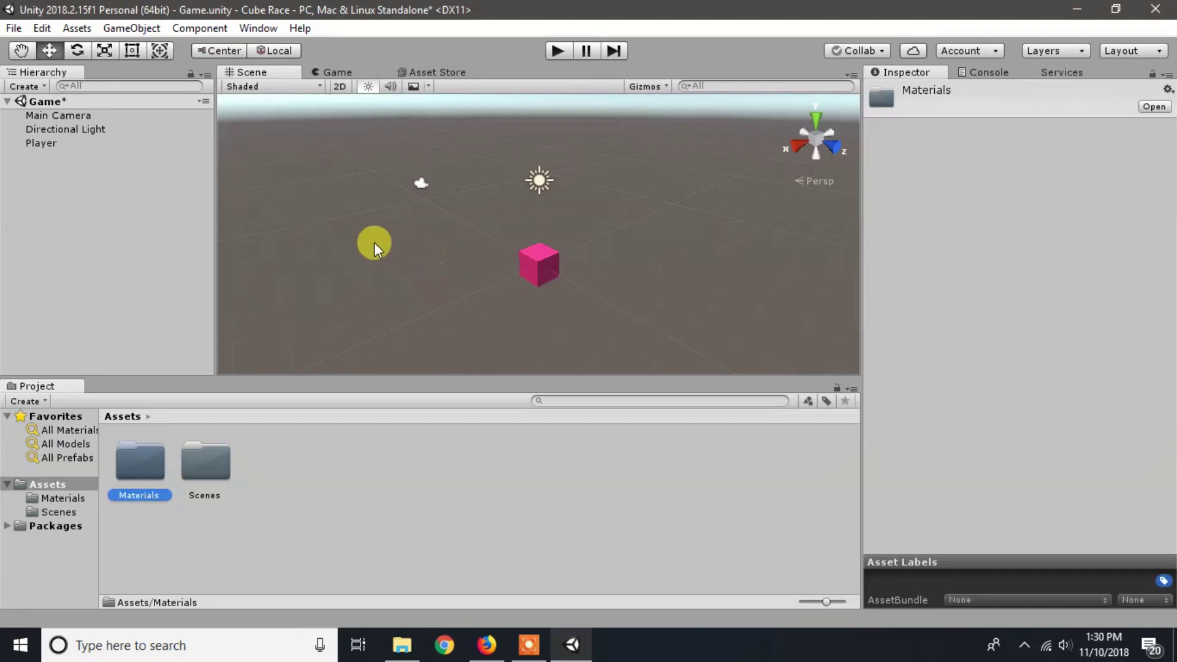
Step: Create a 3D Plane and reset its Transform to position 0, 0, 0
click(144, 28)
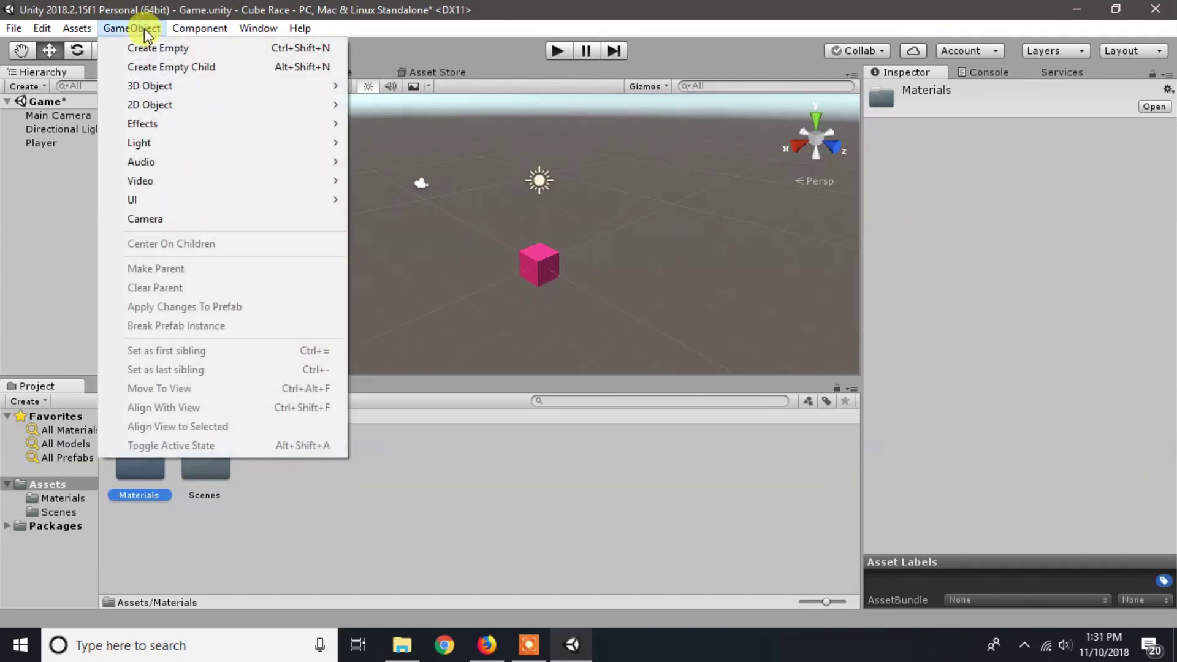
mouse_move(159, 85)
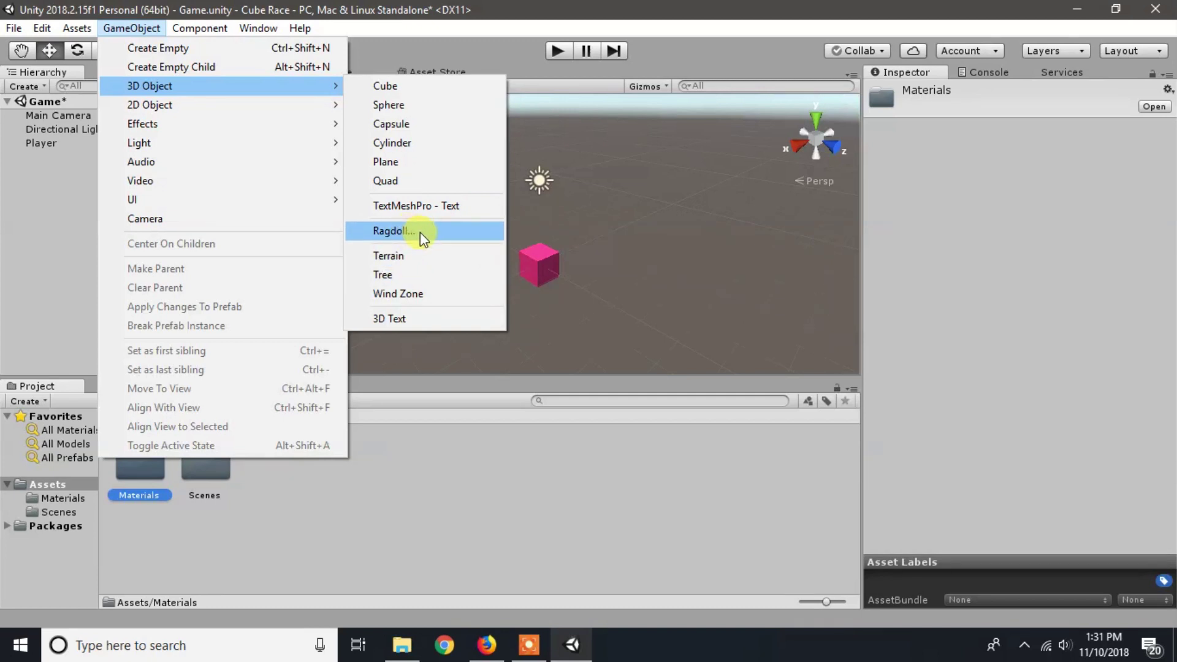
click(399, 163)
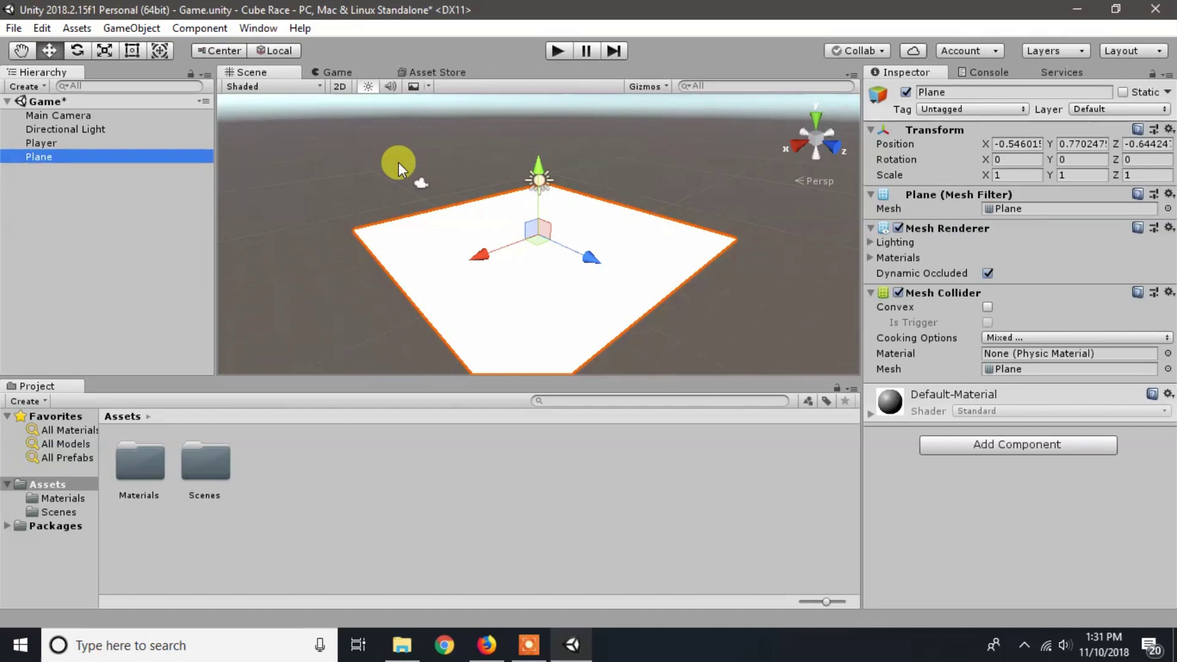
click(1169, 129)
click(1082, 149)
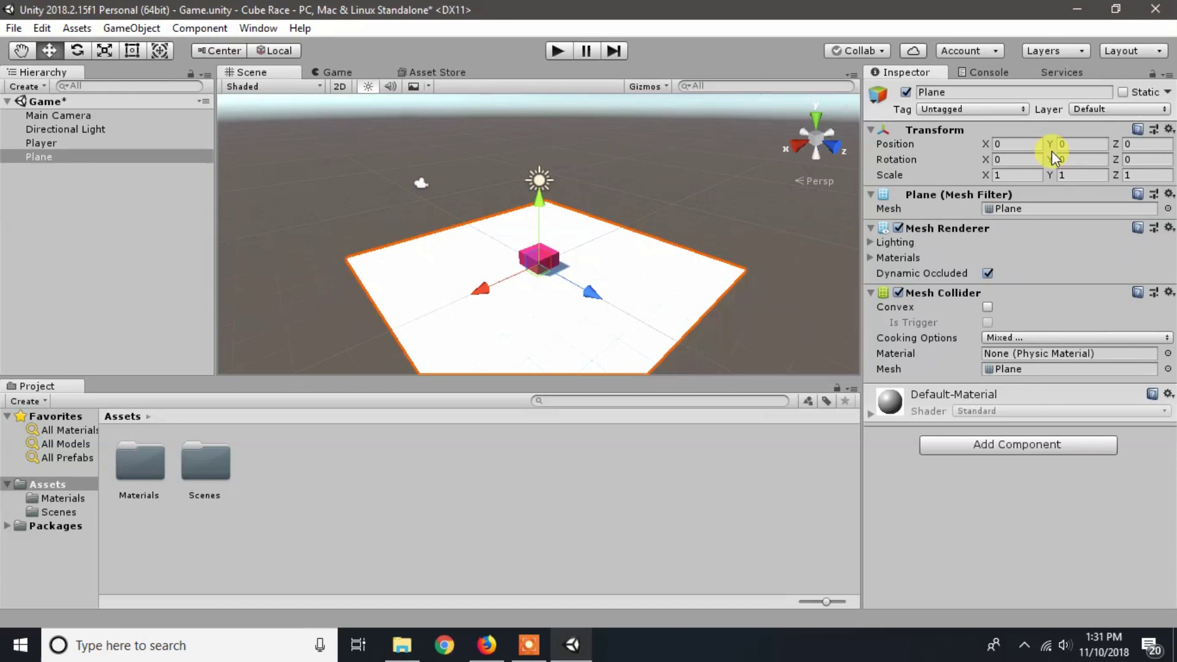
Step: Rename the new plane to 'Base'
click(960, 92)
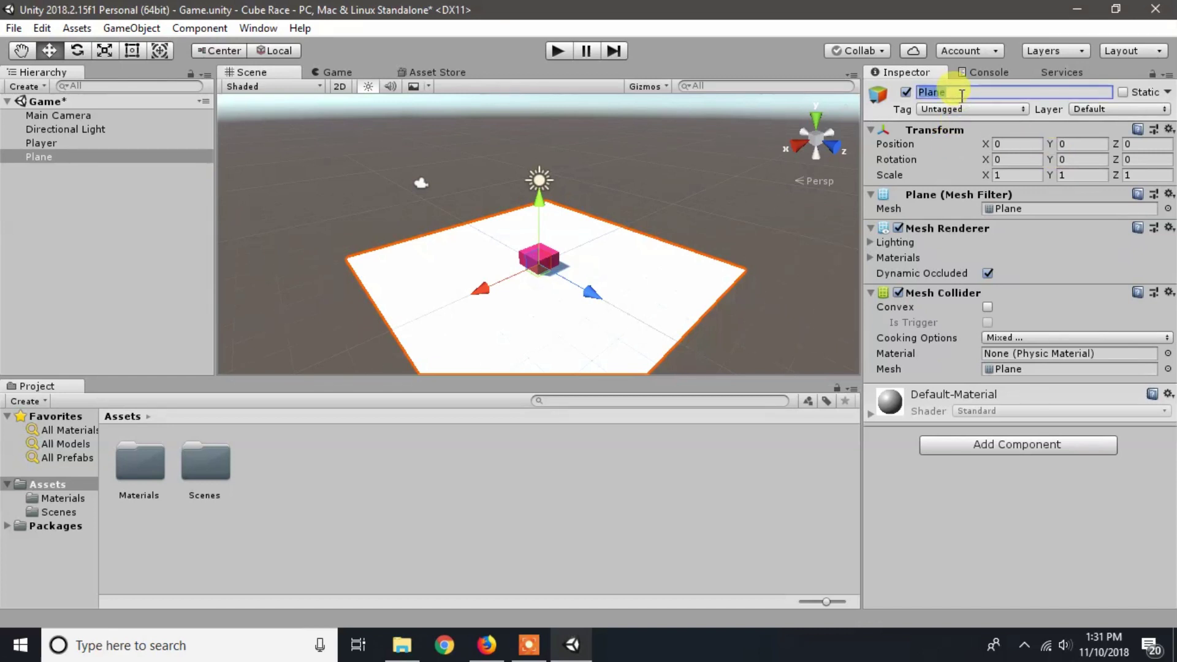
text(Base)
key(Return)
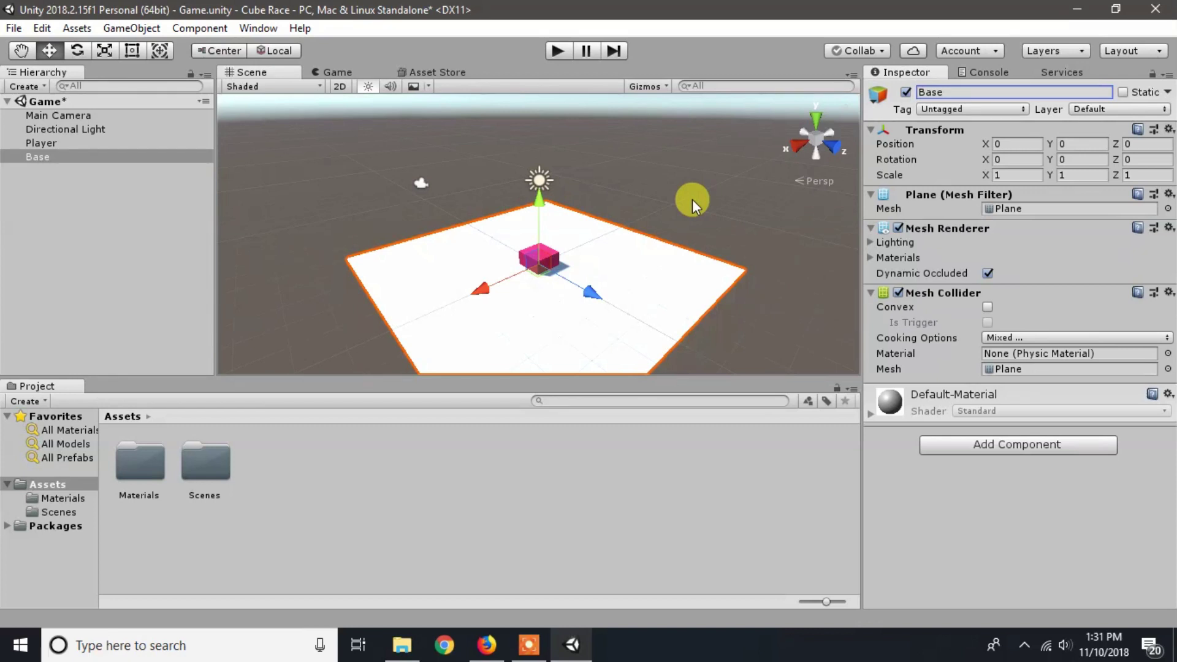
Step: Set the Base plane's Scale Z to 20, undoing an accidental upward move
click(1142, 175)
double_click(1135, 174)
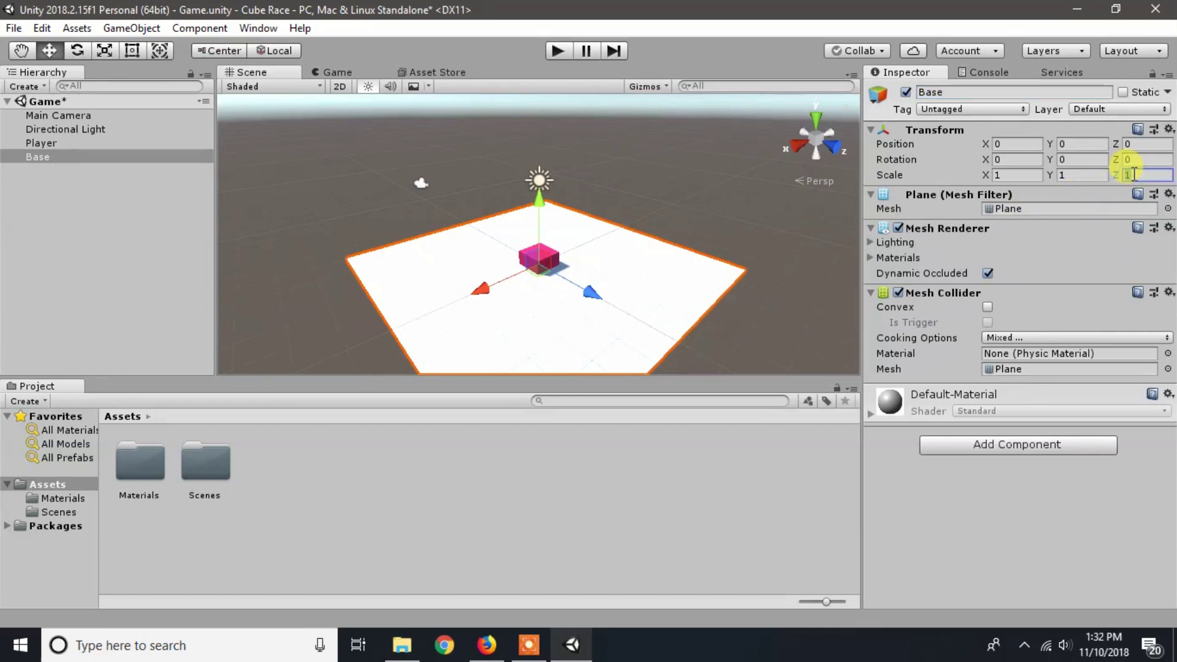
text(50)
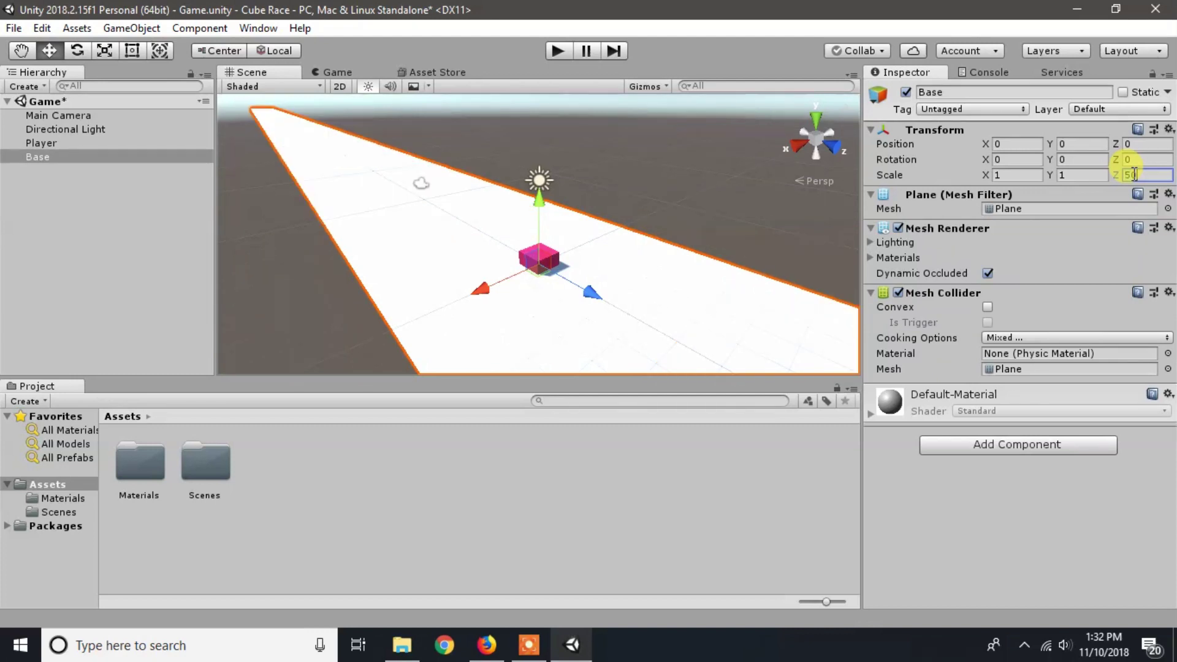
key(BackSpace)
key(BackSpace)
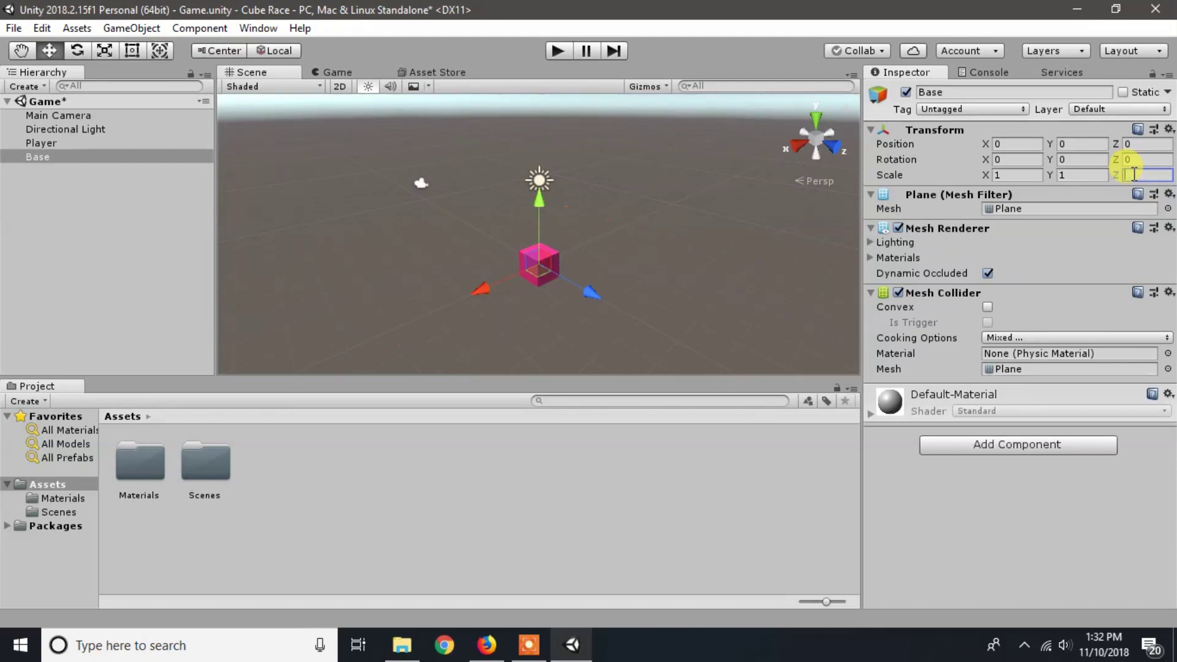
text(20)
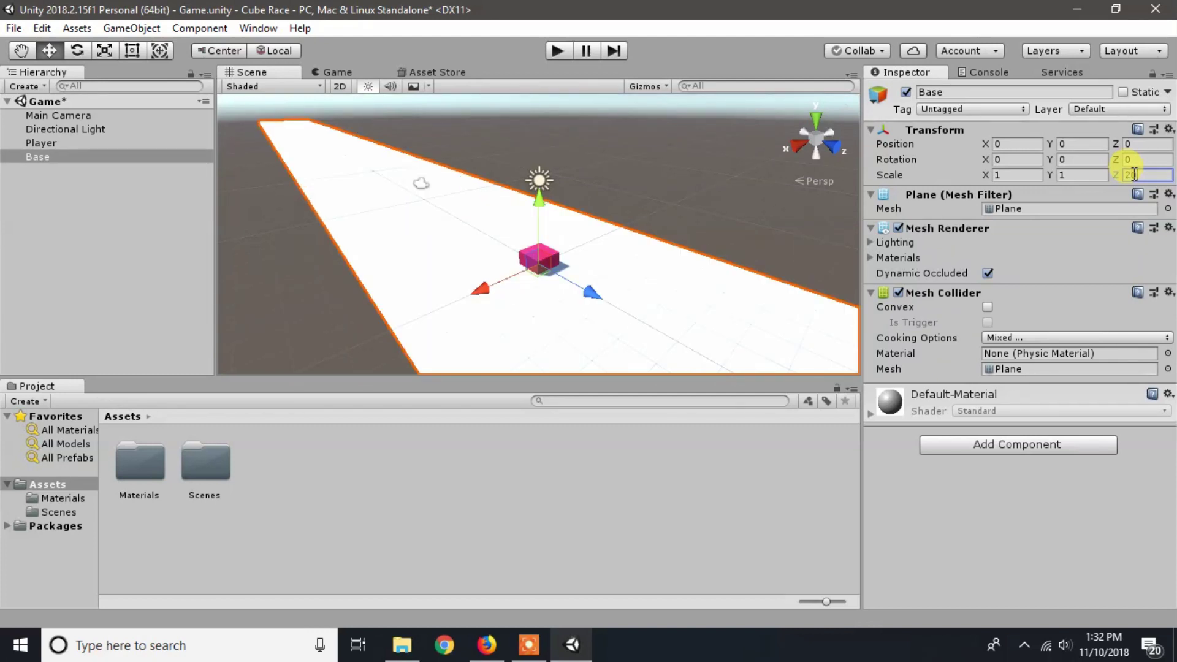
click(542, 210)
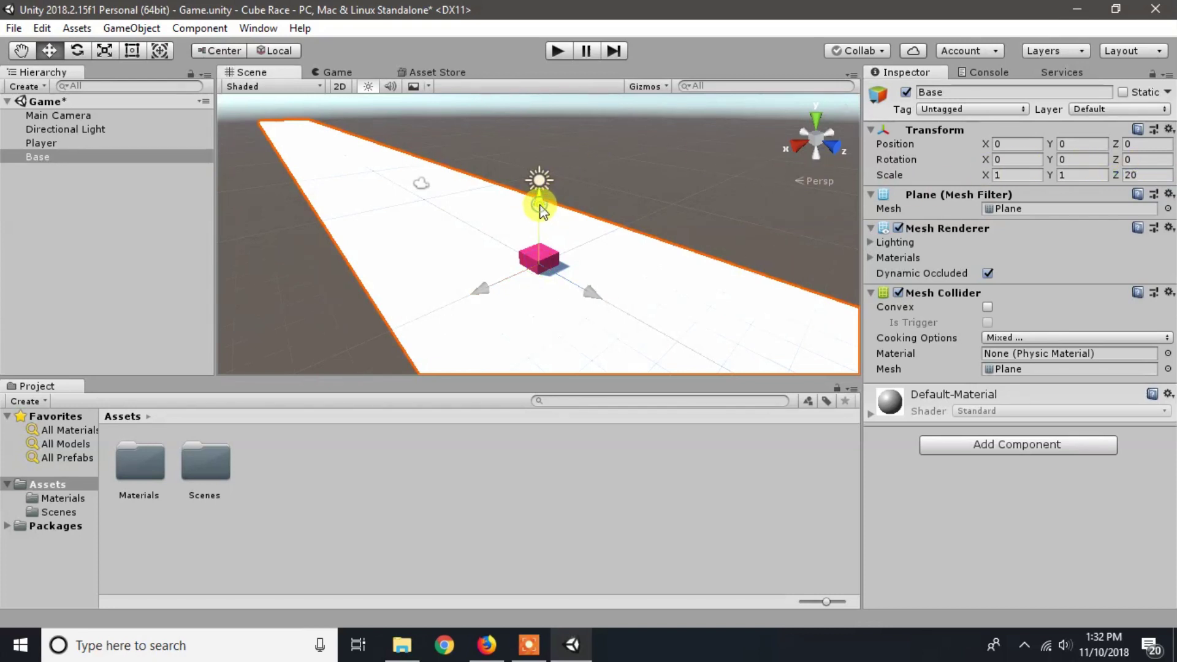
drag(542, 210, 542, 196)
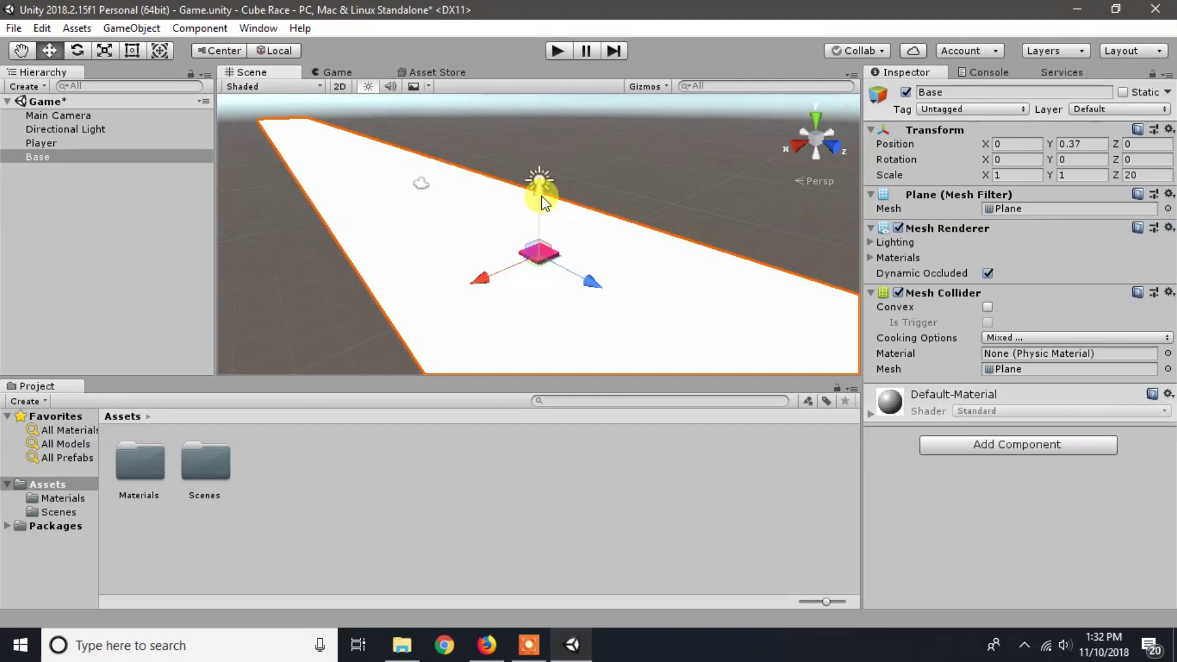
key(ctrl+z)
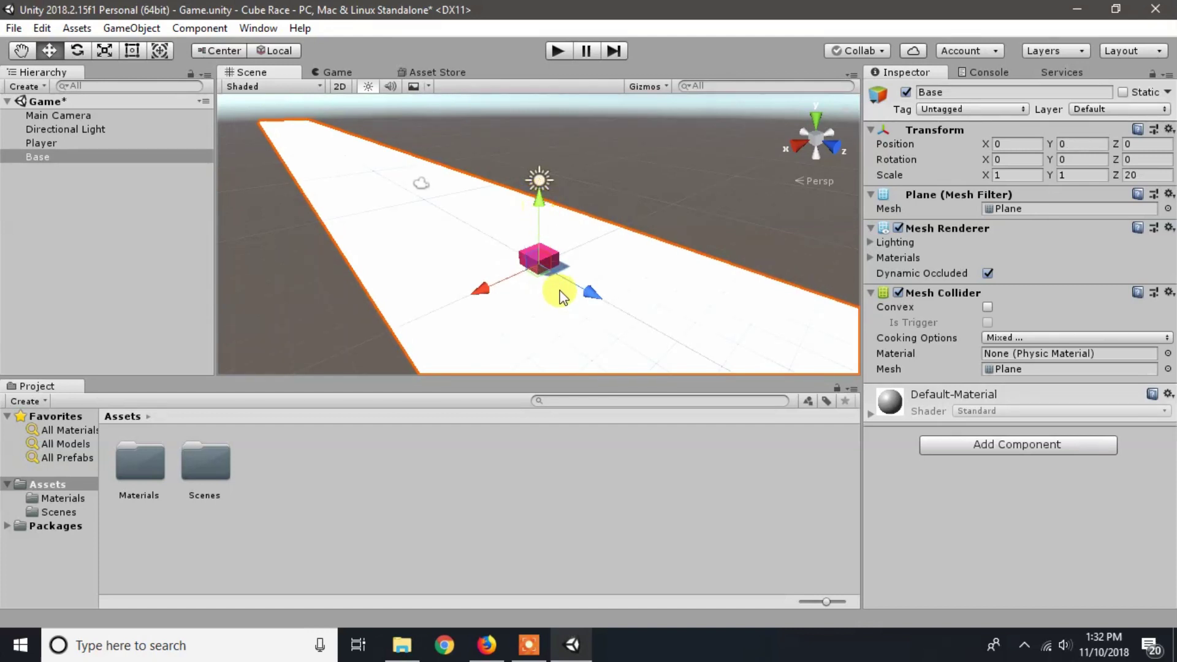
Step: Raise the Player cube to Y 1.06 on top of Base and widen the Scene view
click(38, 144)
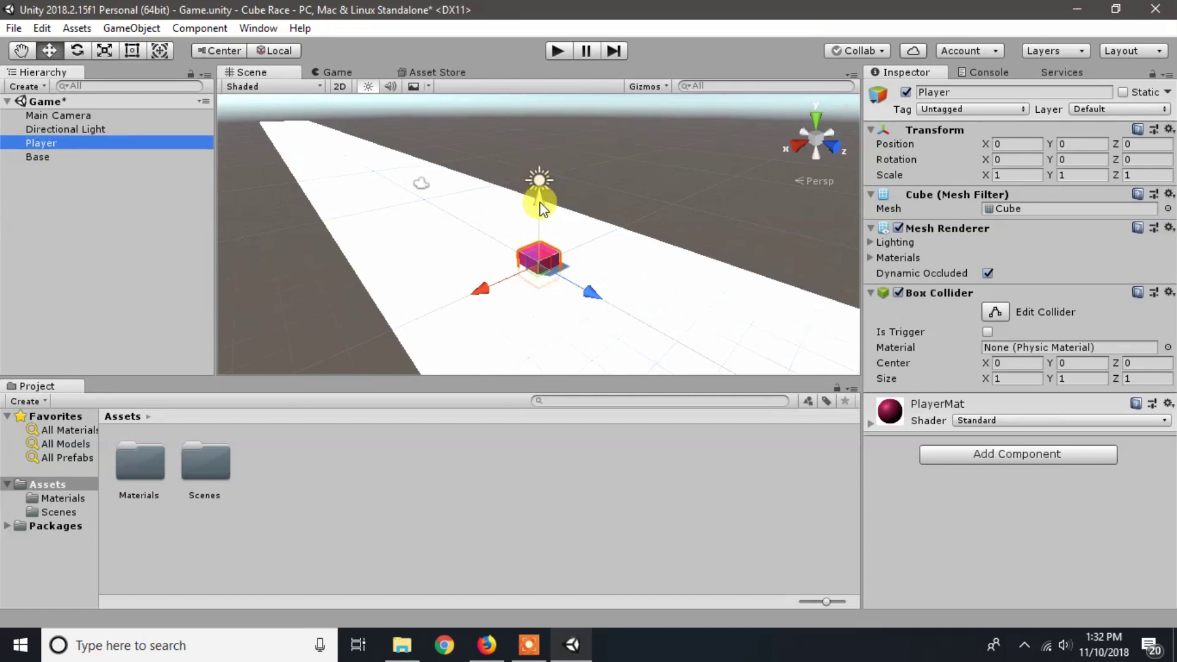
drag(538, 197, 539, 176)
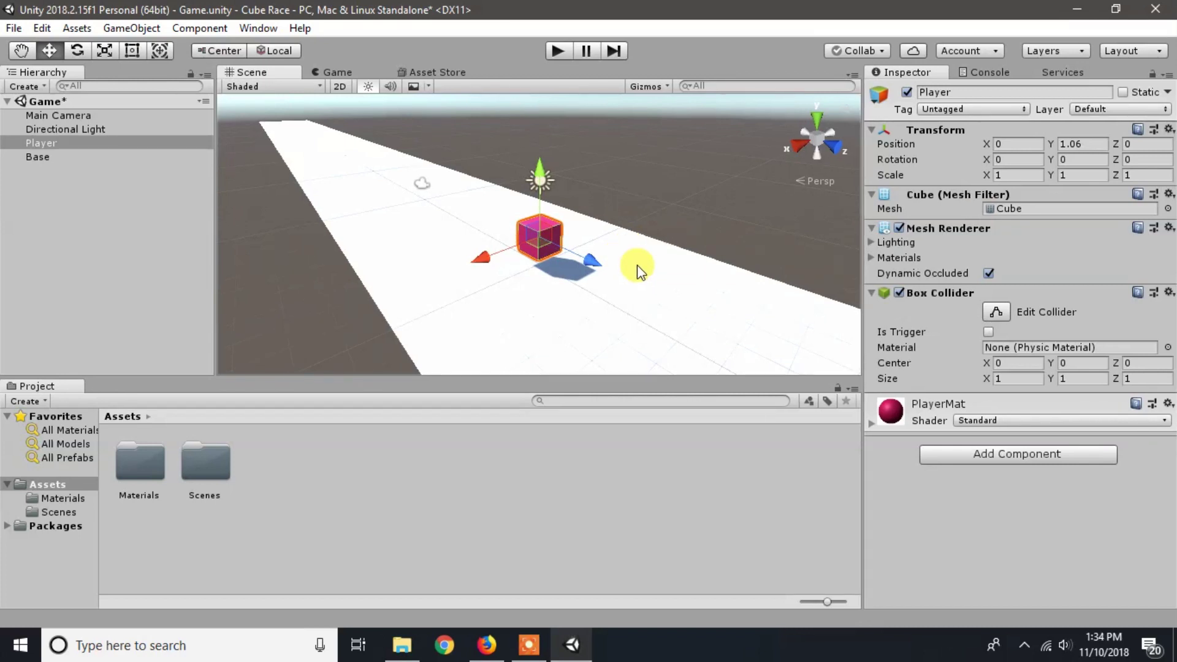
drag(861, 248, 939, 251)
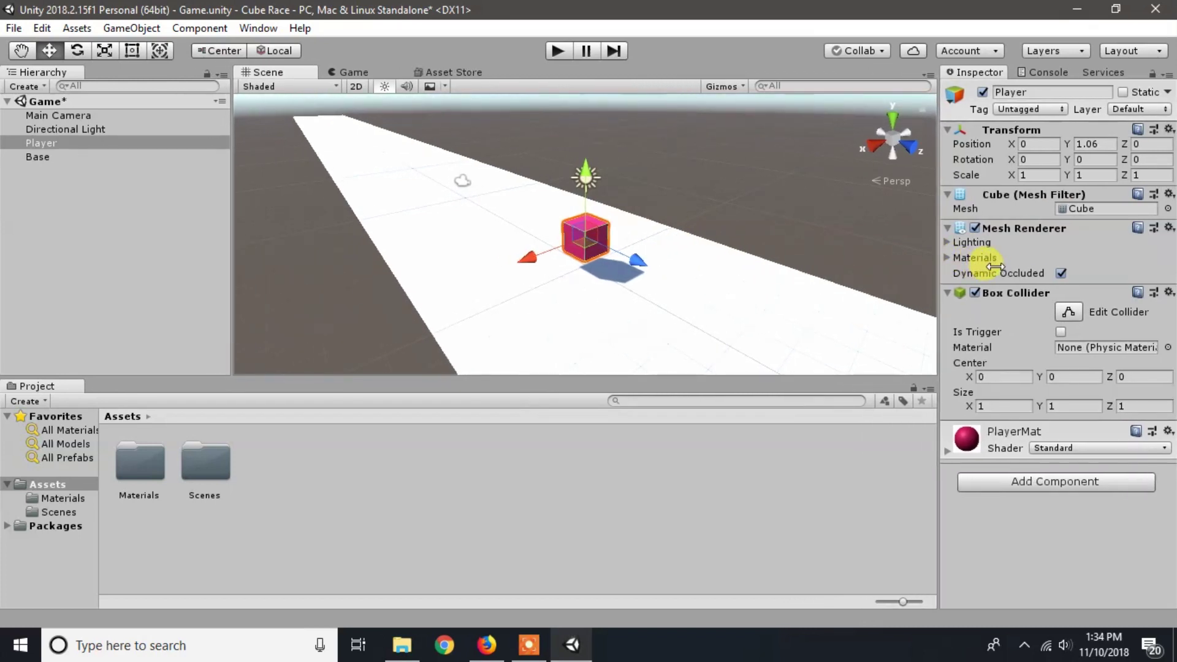
Step: Undock the Game view and dock it to the right of the Scene view
click(343, 72)
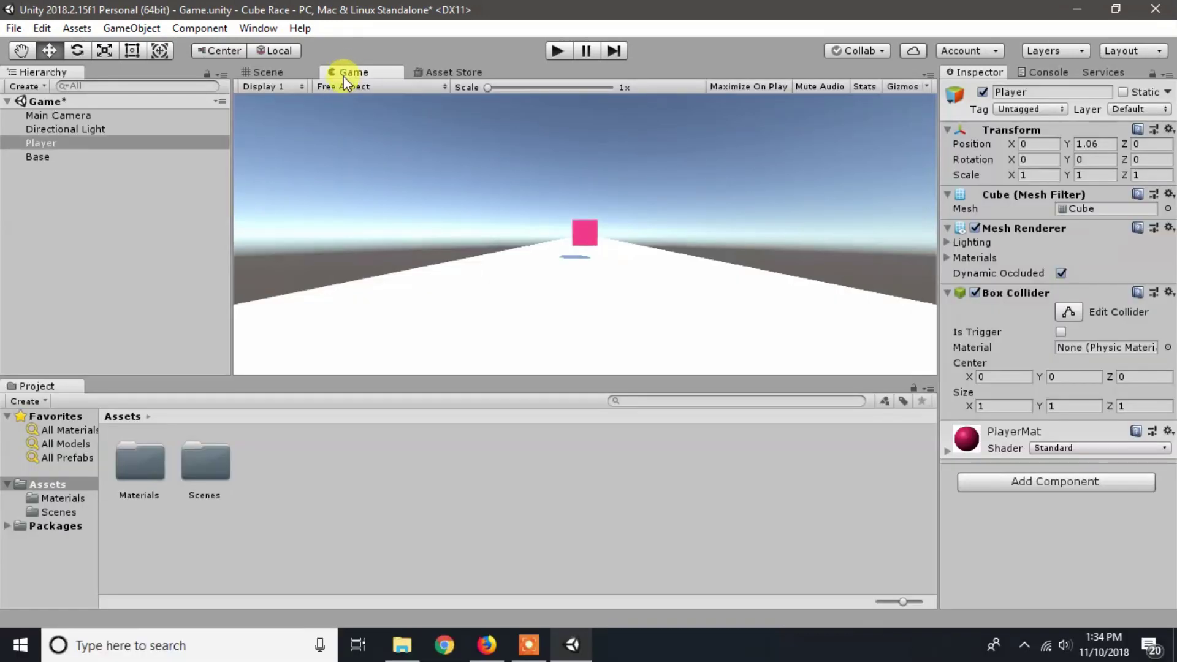
drag(344, 76, 325, 216)
drag(446, 217, 888, 131)
drag(706, 132, 701, 135)
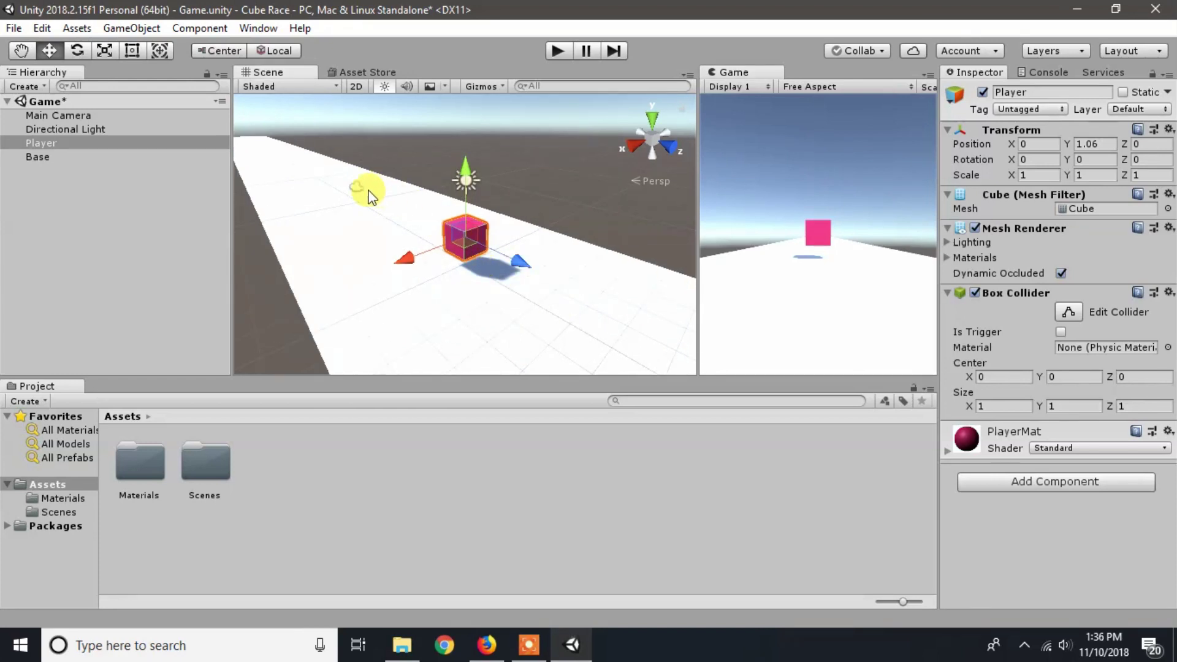
Step: Move the Main Camera up to position 0, 3, -10 by setting Position Y to 3
click(357, 187)
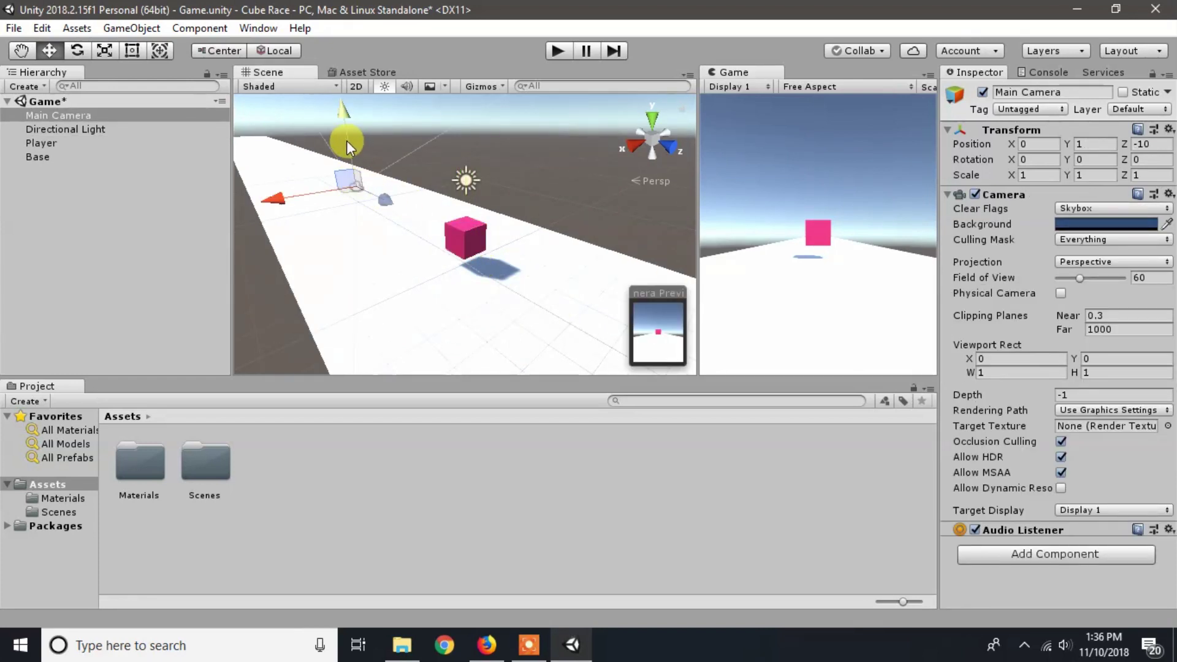
drag(347, 141, 344, 109)
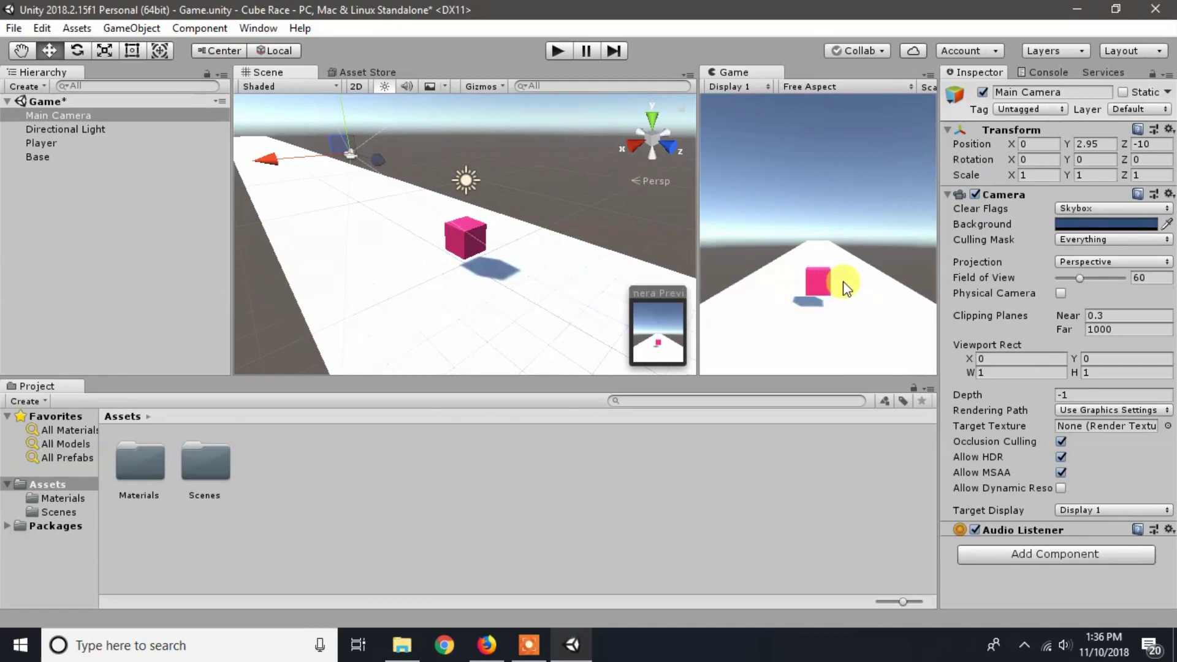
click(1096, 143)
text(3)
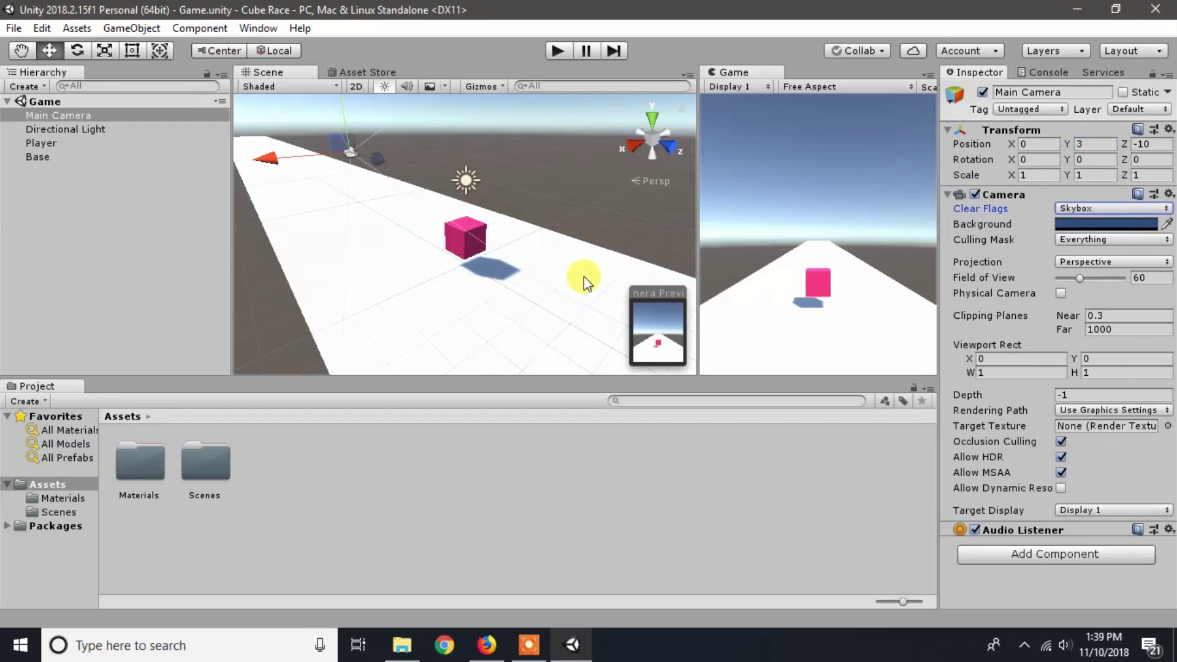
Step: Set the camera's Clear Flags to Solid Color with a pale grey-blue background, CED5E0
click(1112, 209)
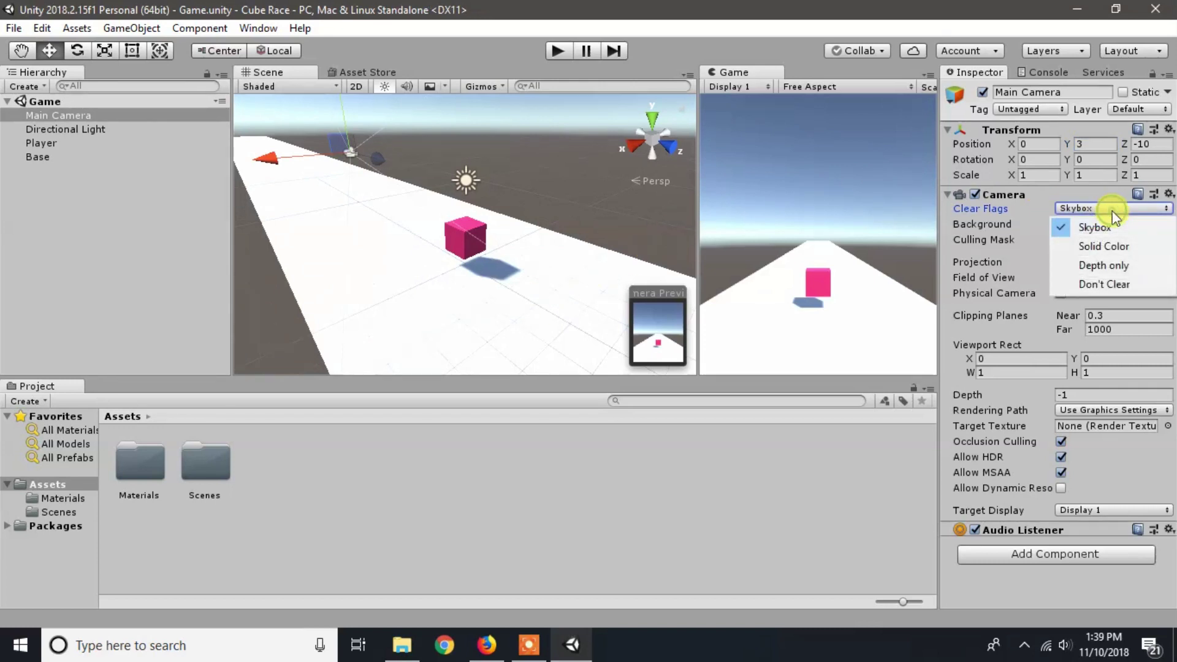
click(1091, 247)
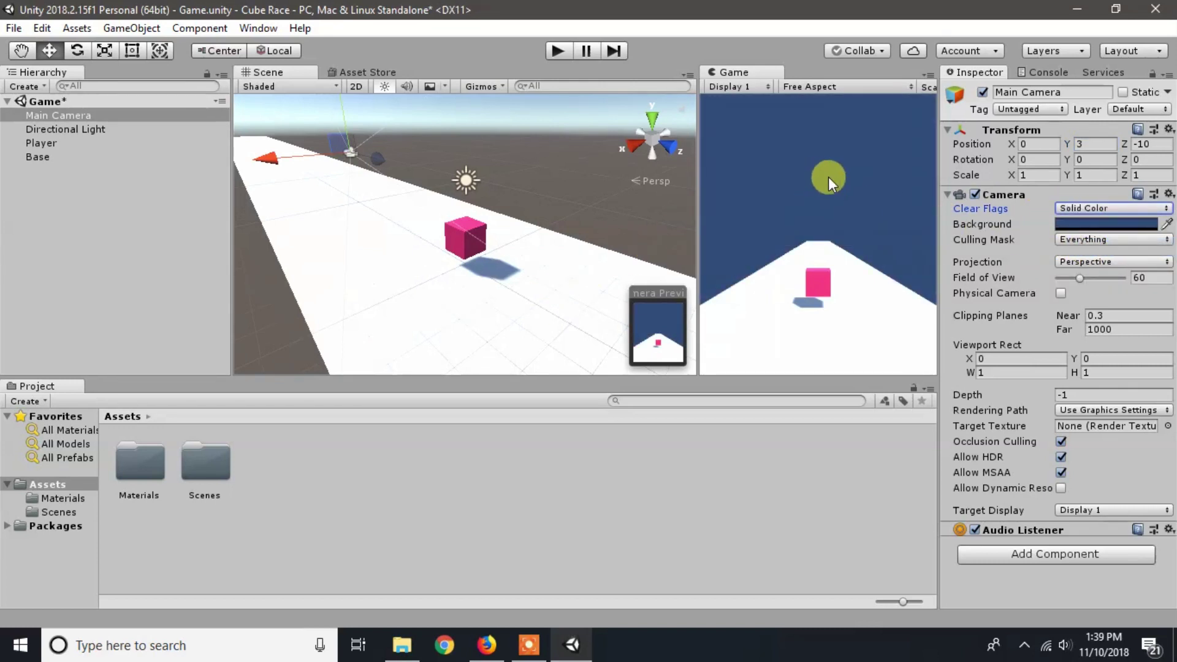
click(1077, 224)
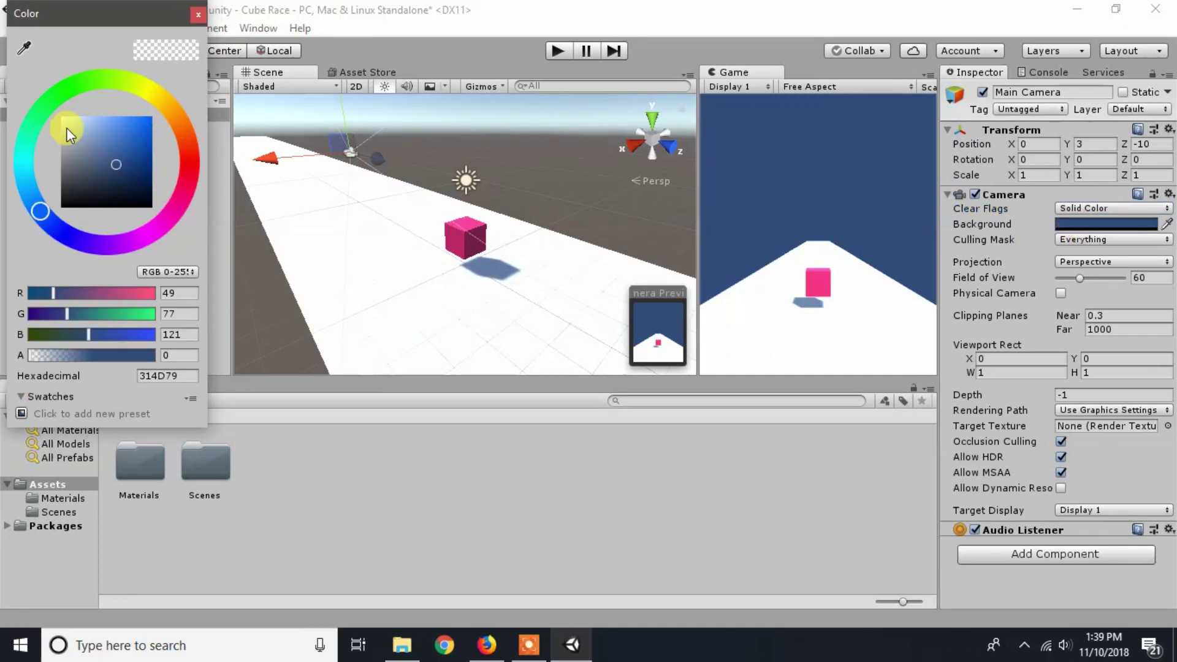
drag(66, 128, 69, 128)
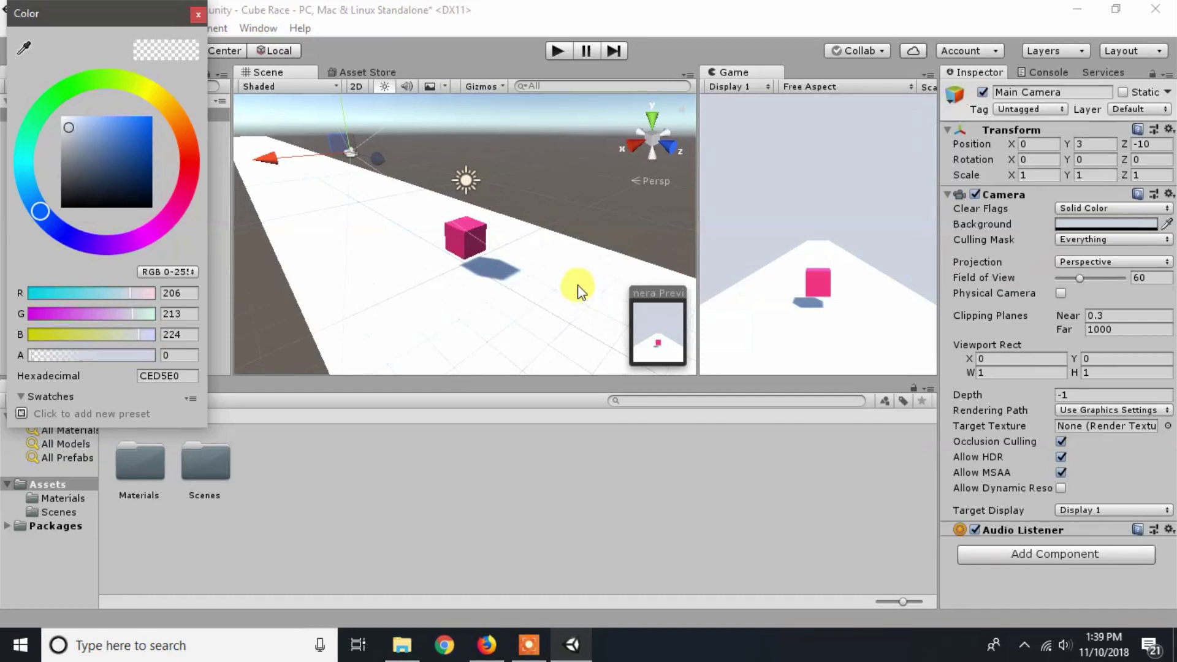
click(557, 52)
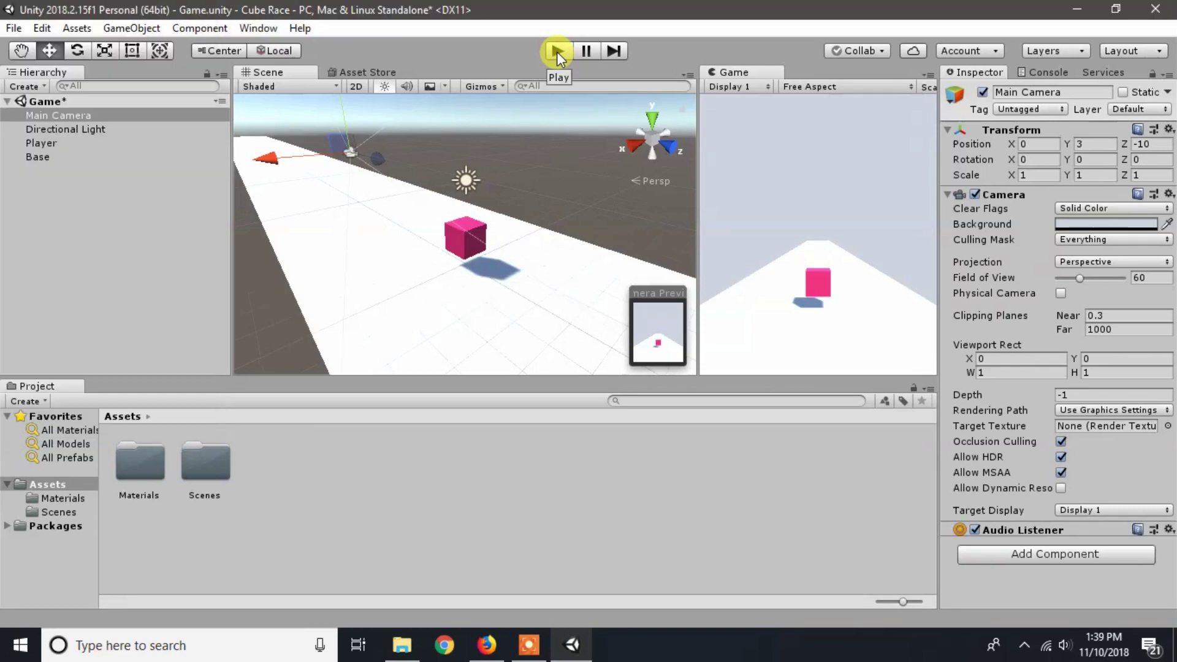